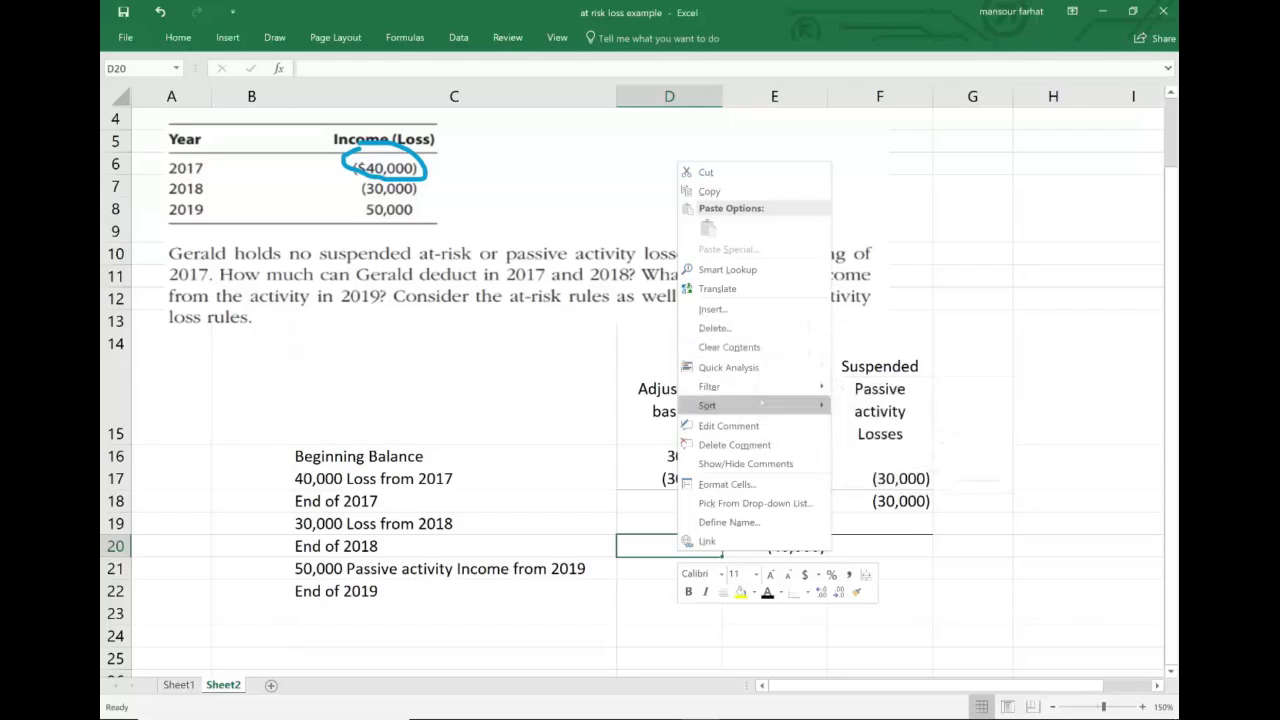
pyautogui.moveTo(763, 403)
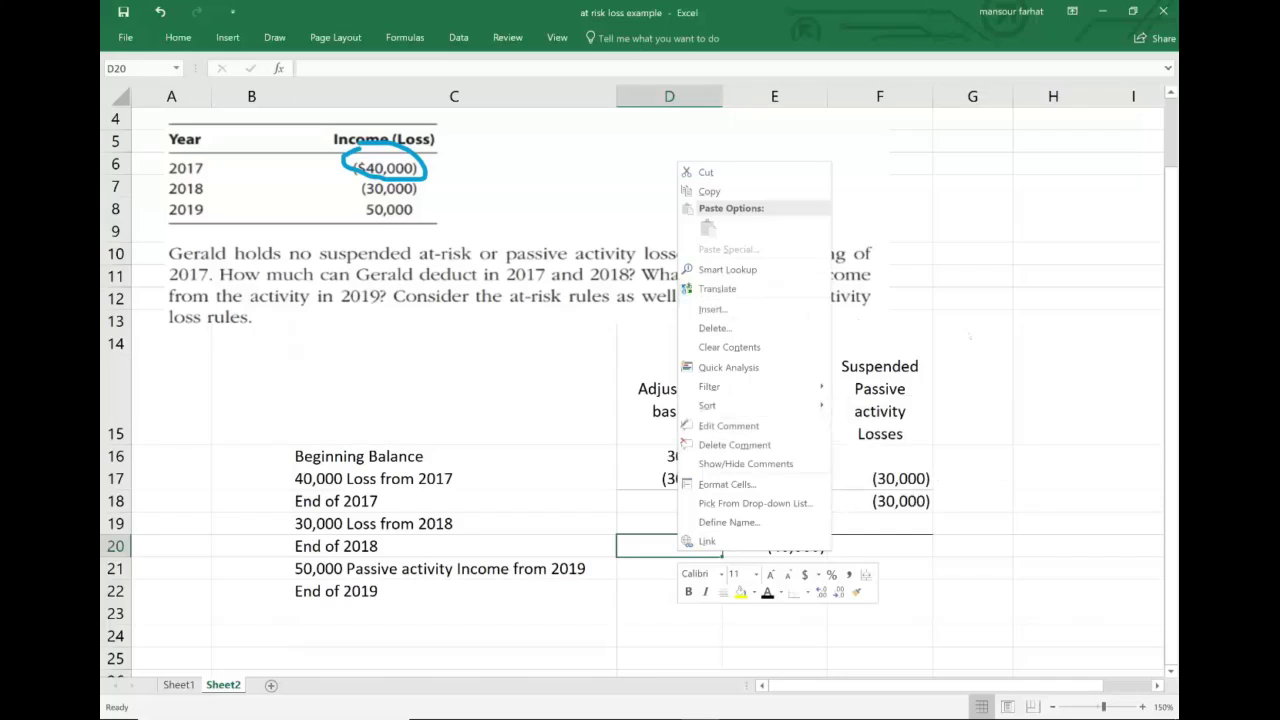
pyautogui.press('Escape')
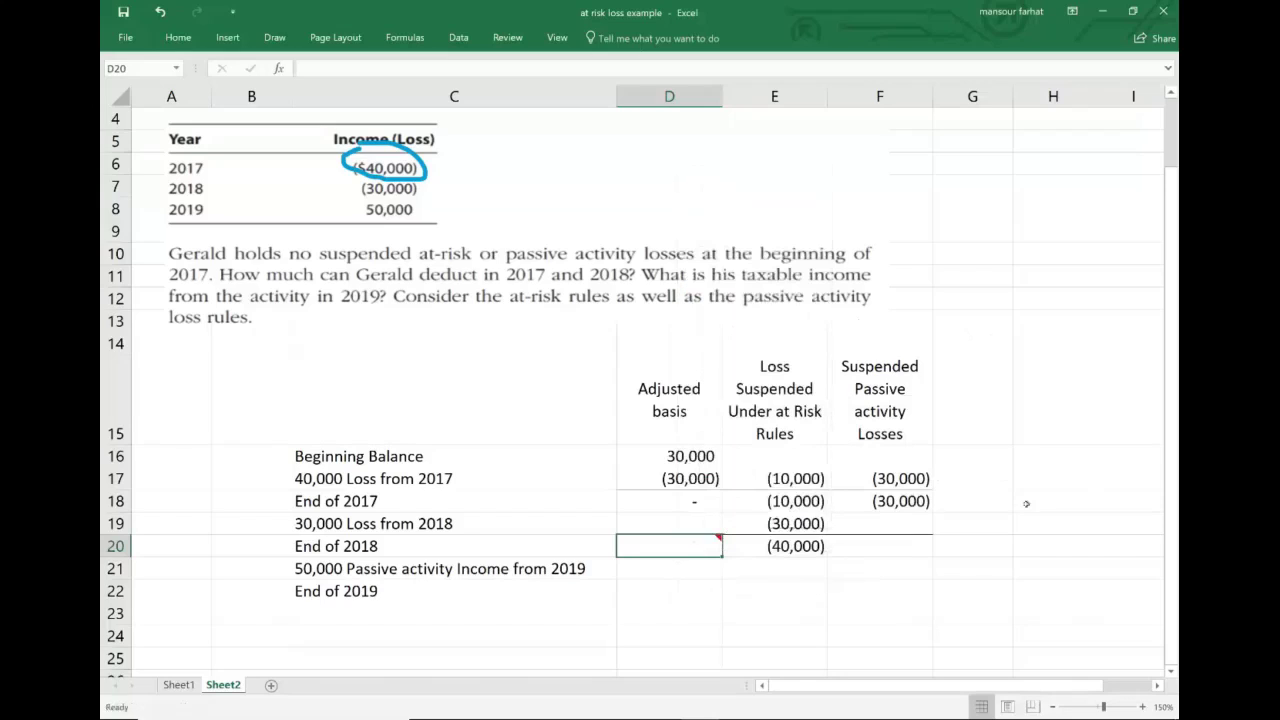
pyautogui.moveTo(692, 554)
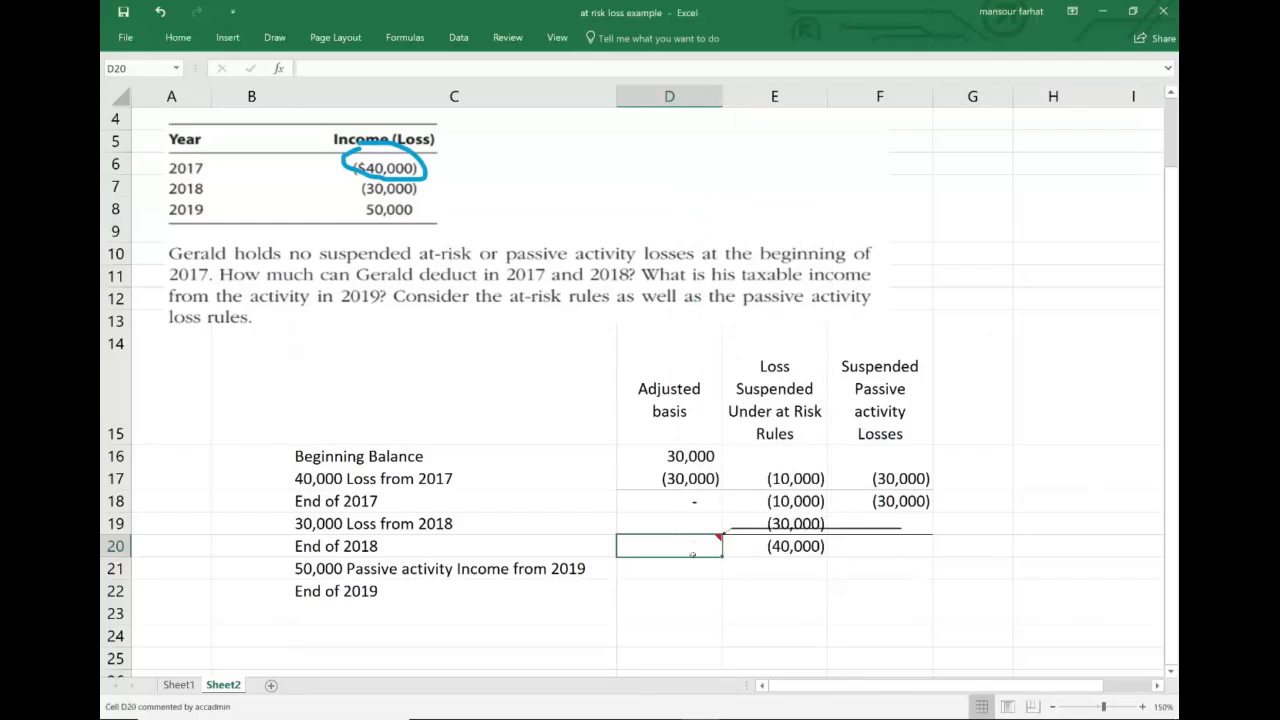
# Change the font colour of the end-of-2018 suspended passive activity loss in F20 to black
pyautogui.click(897, 546)
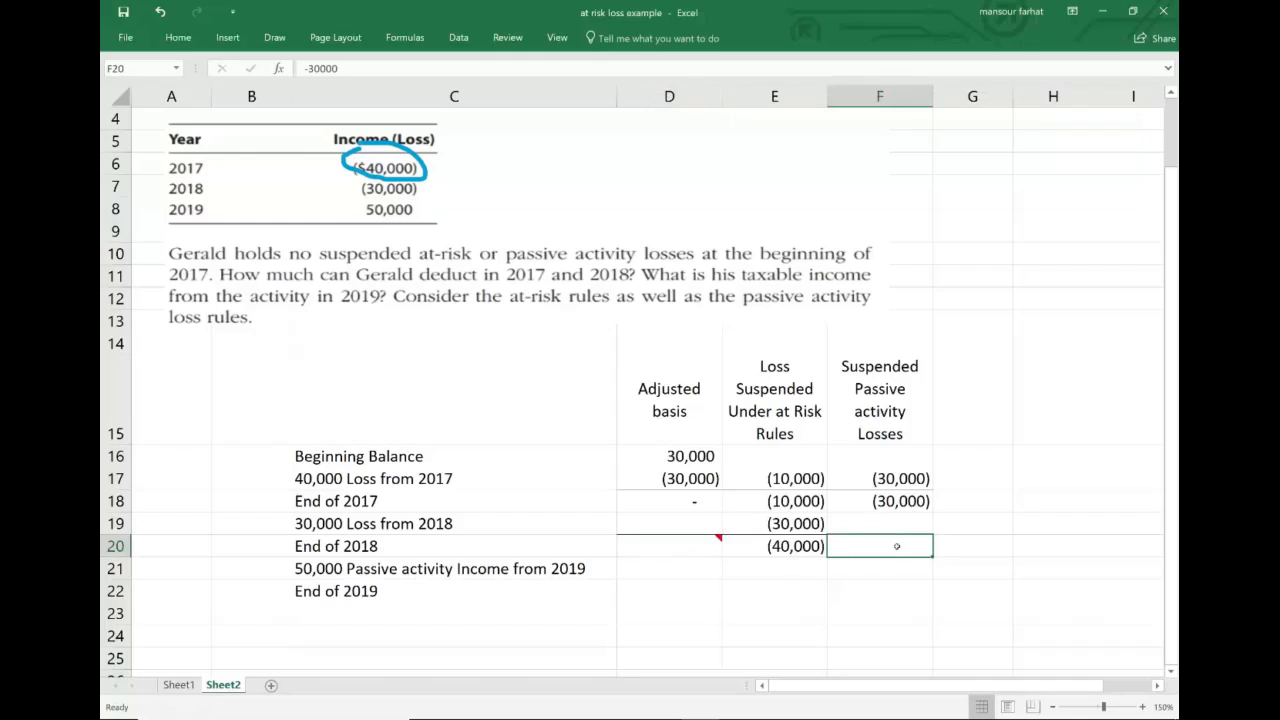
pyautogui.rightClick(897, 546)
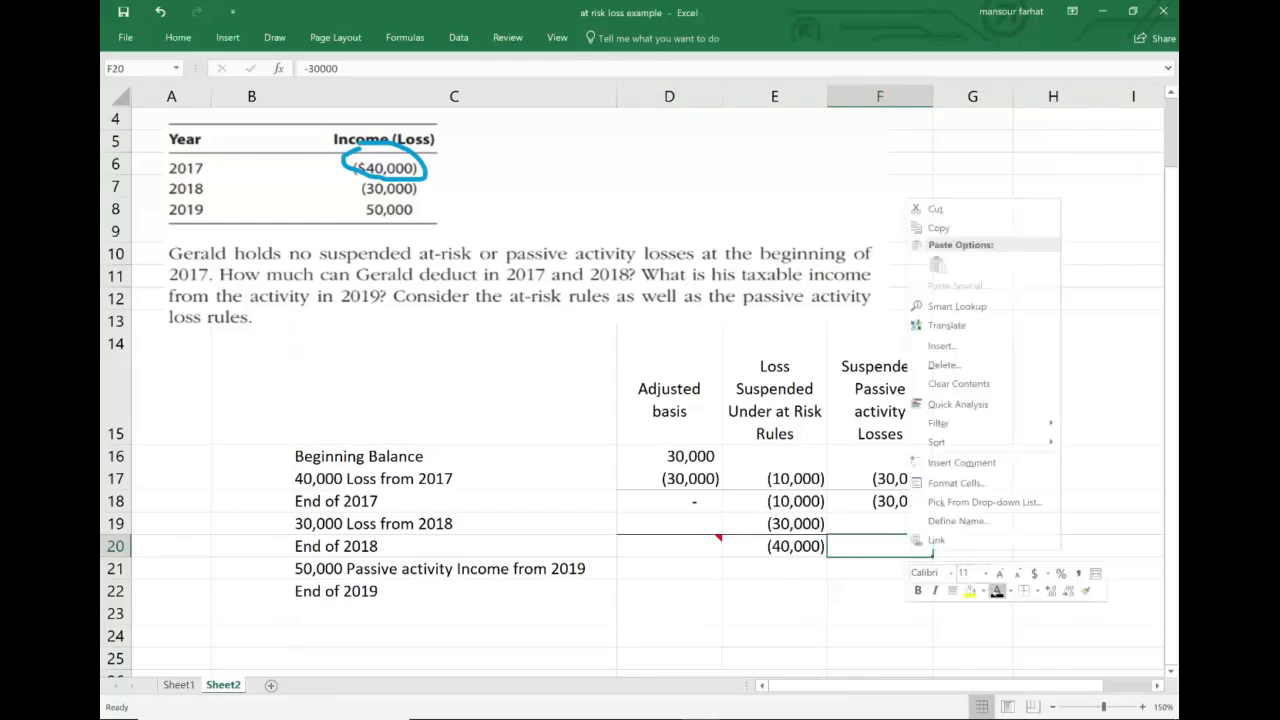
pyautogui.click(926, 190)
pyautogui.click(1073, 500)
# Total the end-of-2018 suspended passive and at-risk losses in H20 with the formula =F20+E20
pyautogui.click(1045, 541)
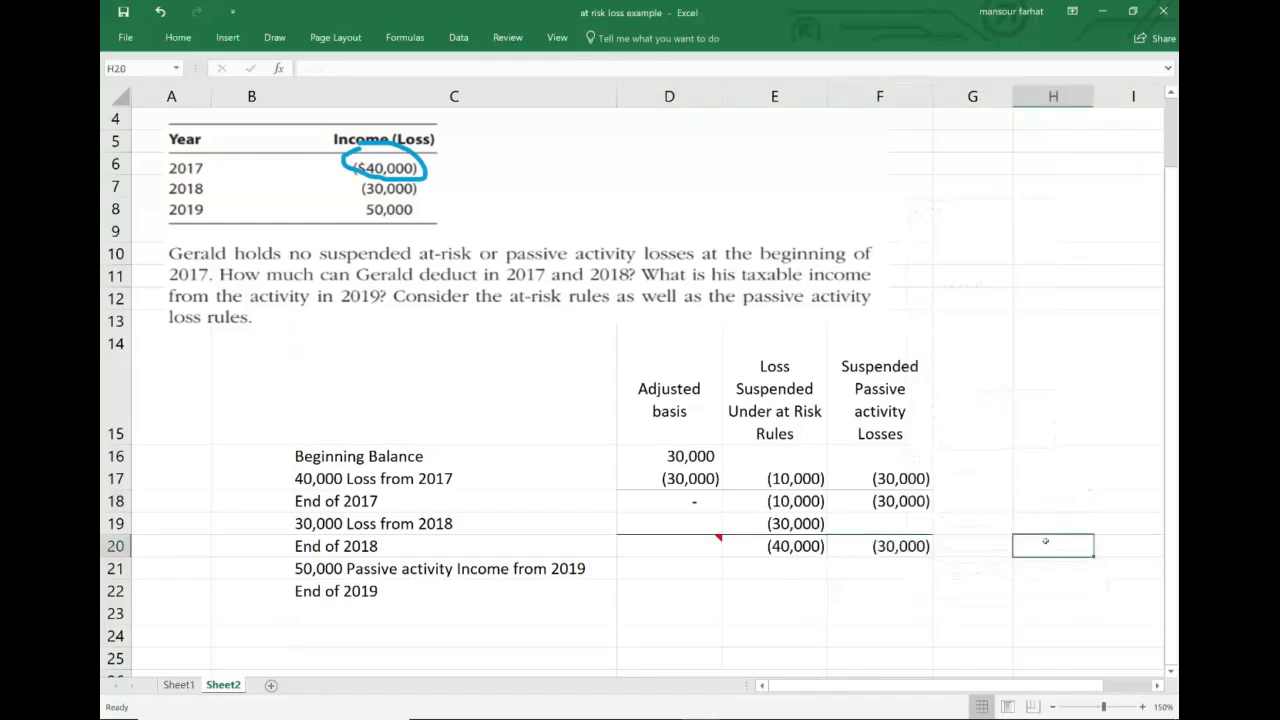
pyautogui.write('=')
pyautogui.click(897, 546)
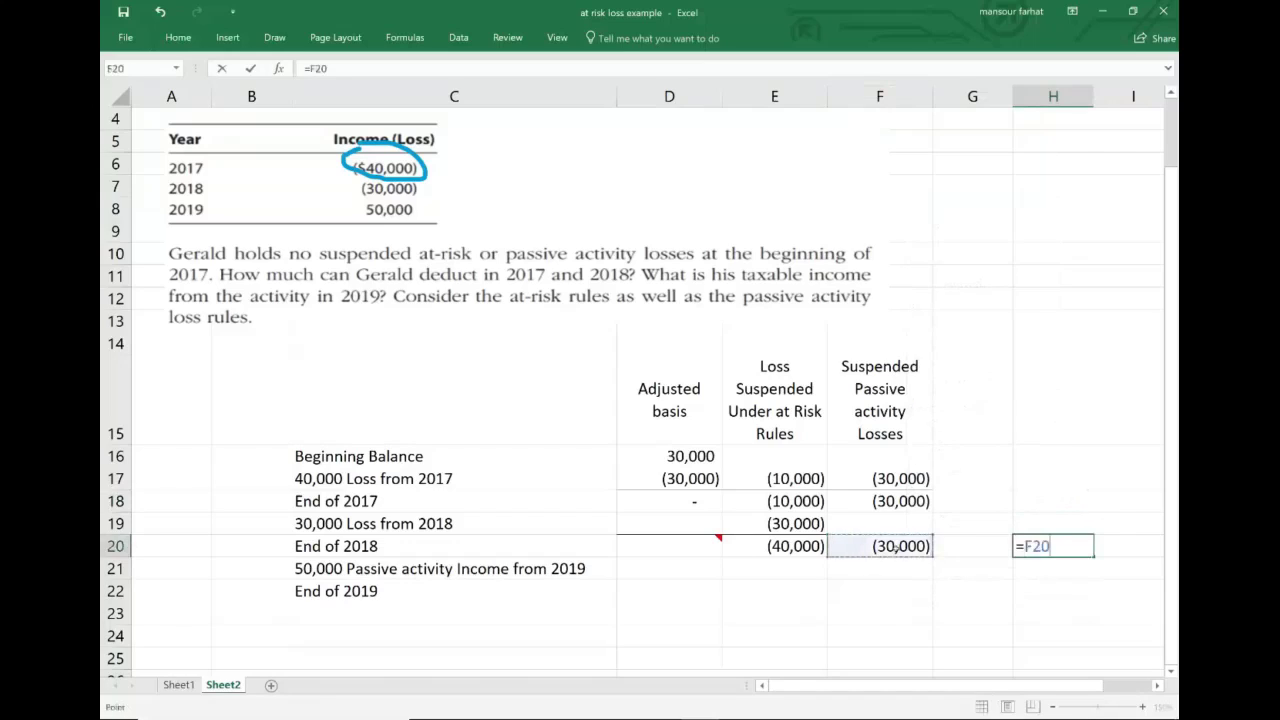
pyautogui.write('+')
pyautogui.click(792, 546)
pyautogui.press('Return')
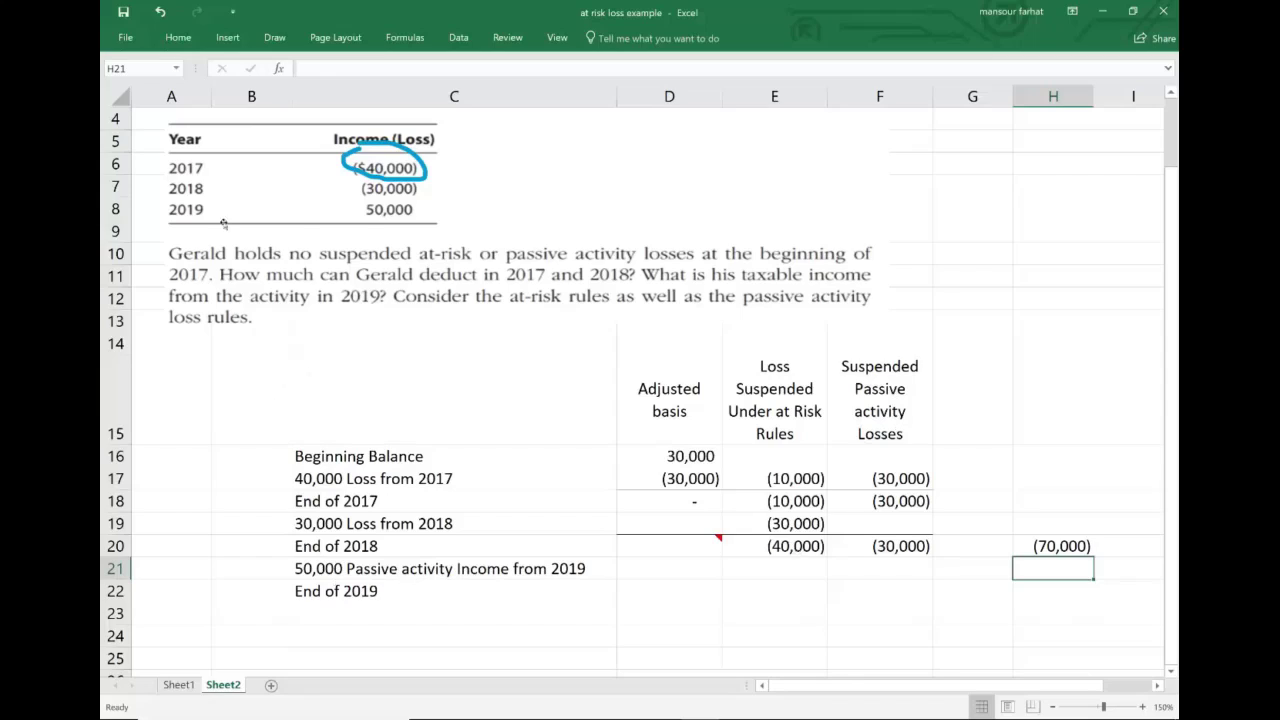
# Make D21's font black and enter 50000 there as the 2019 passive activity income under Adjusted basis
pyautogui.click(348, 572)
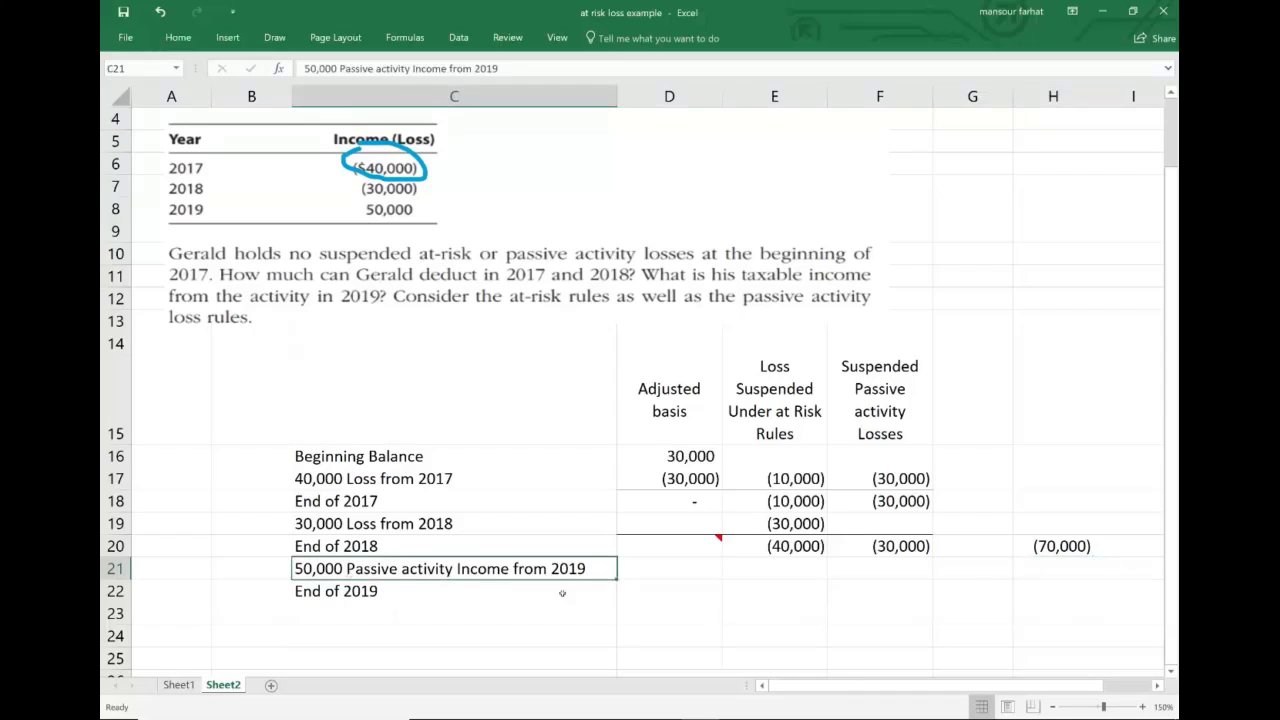
pyautogui.click(693, 568)
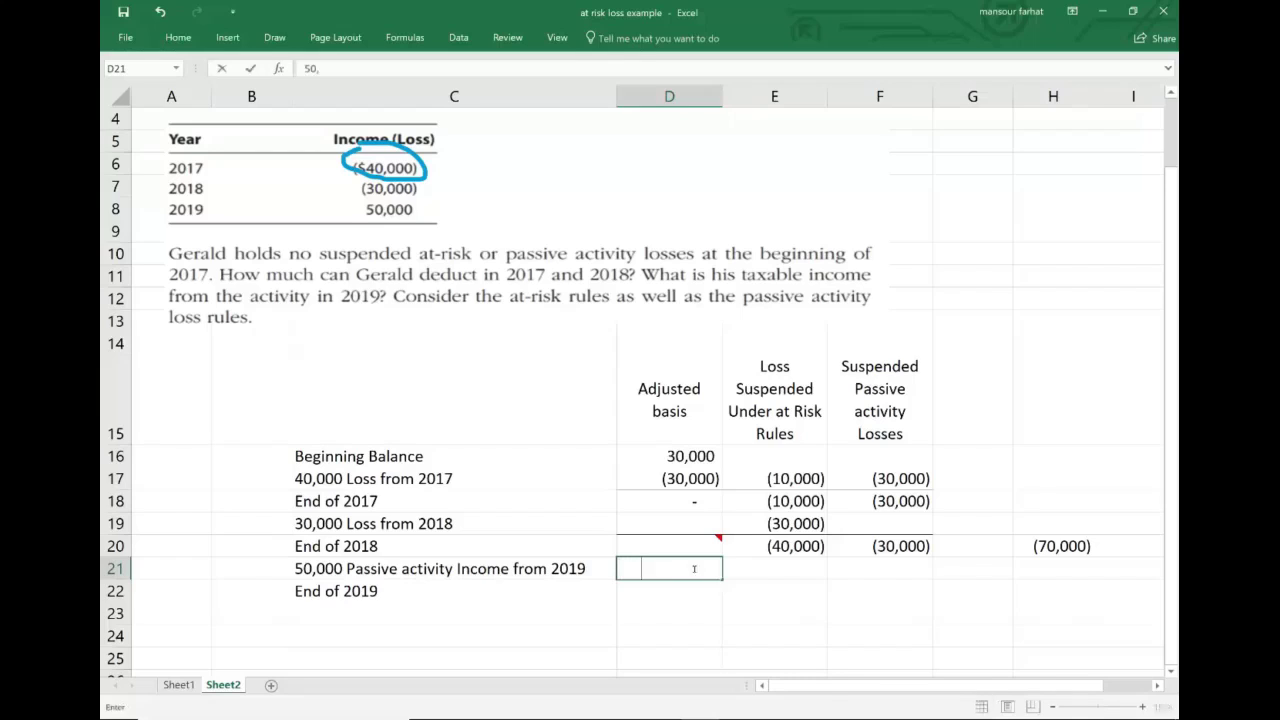
pyautogui.rightClick(697, 570)
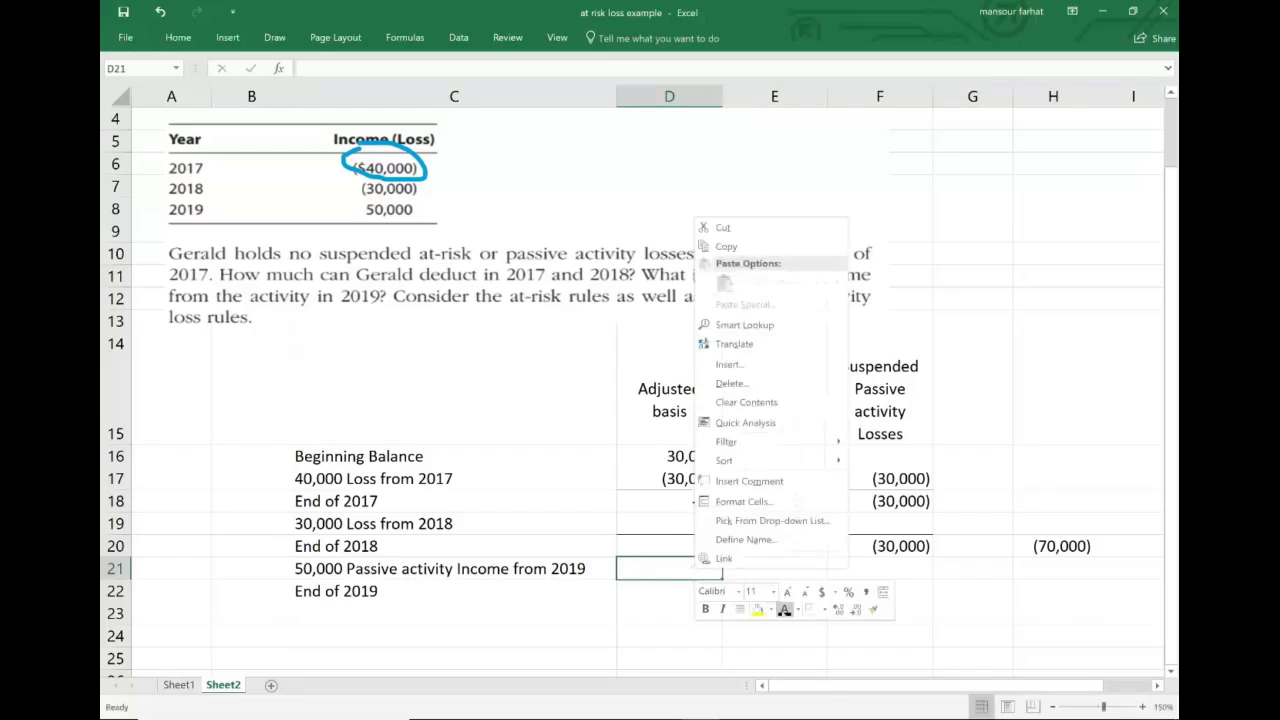
pyautogui.press('Escape')
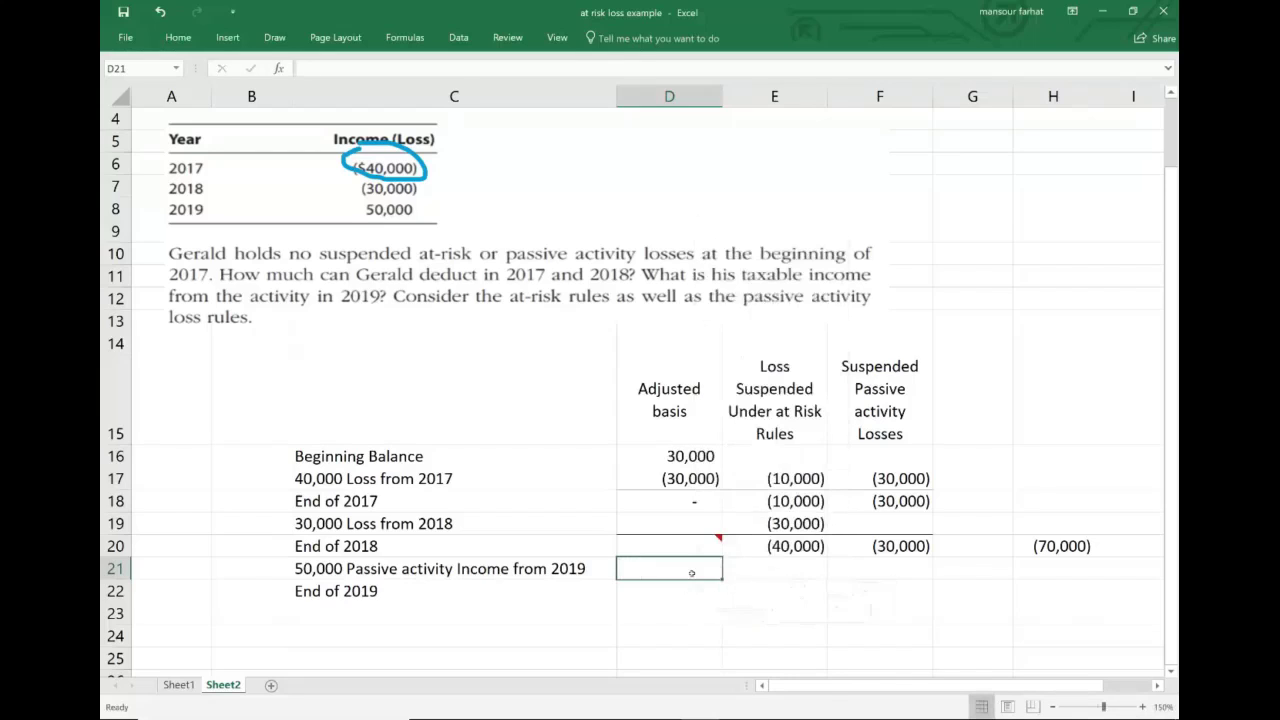
pyautogui.write('50,')
pyautogui.write('0000')
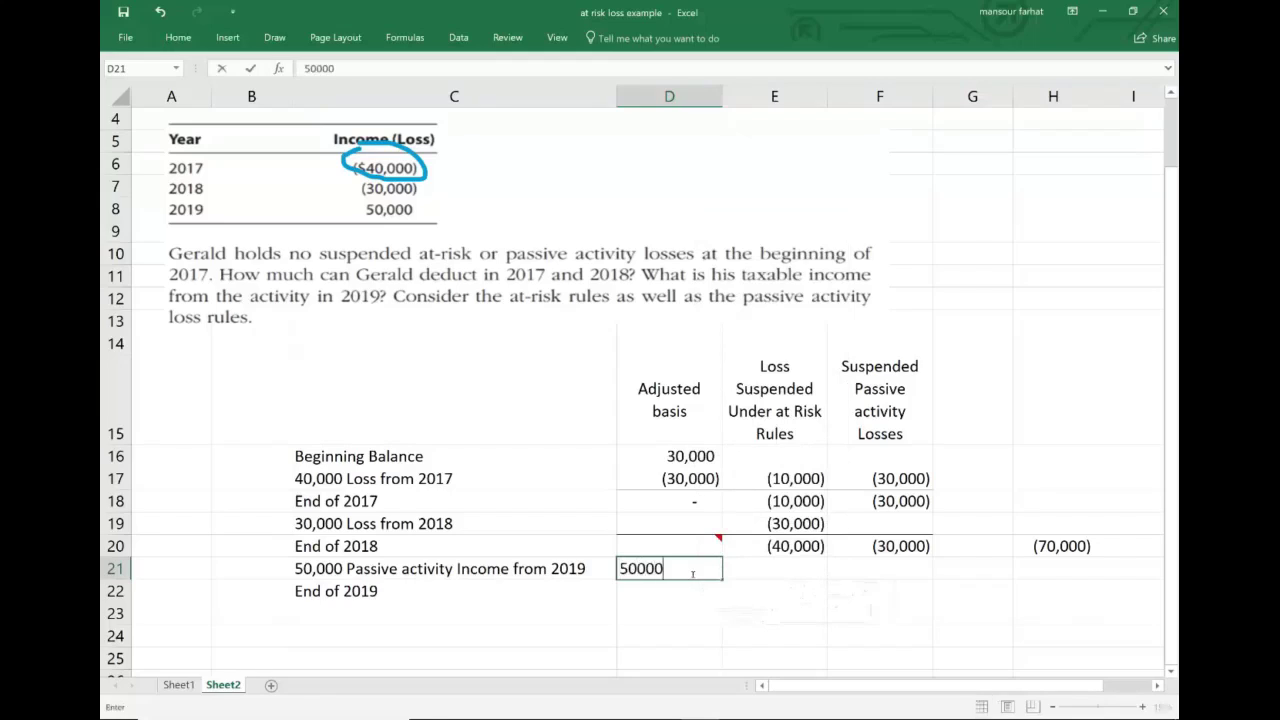
pyautogui.press('Return')
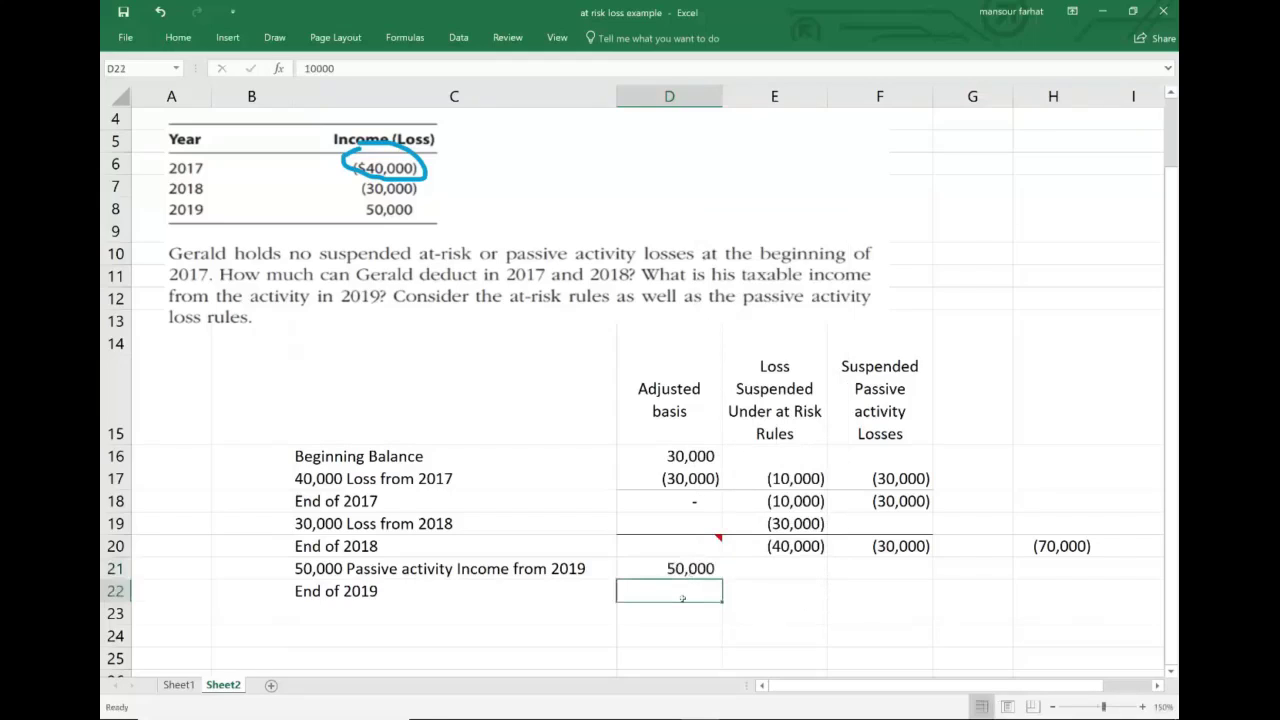
# Change the font colour of the end-of-2019 adjusted basis in D22 to black
pyautogui.write('==')
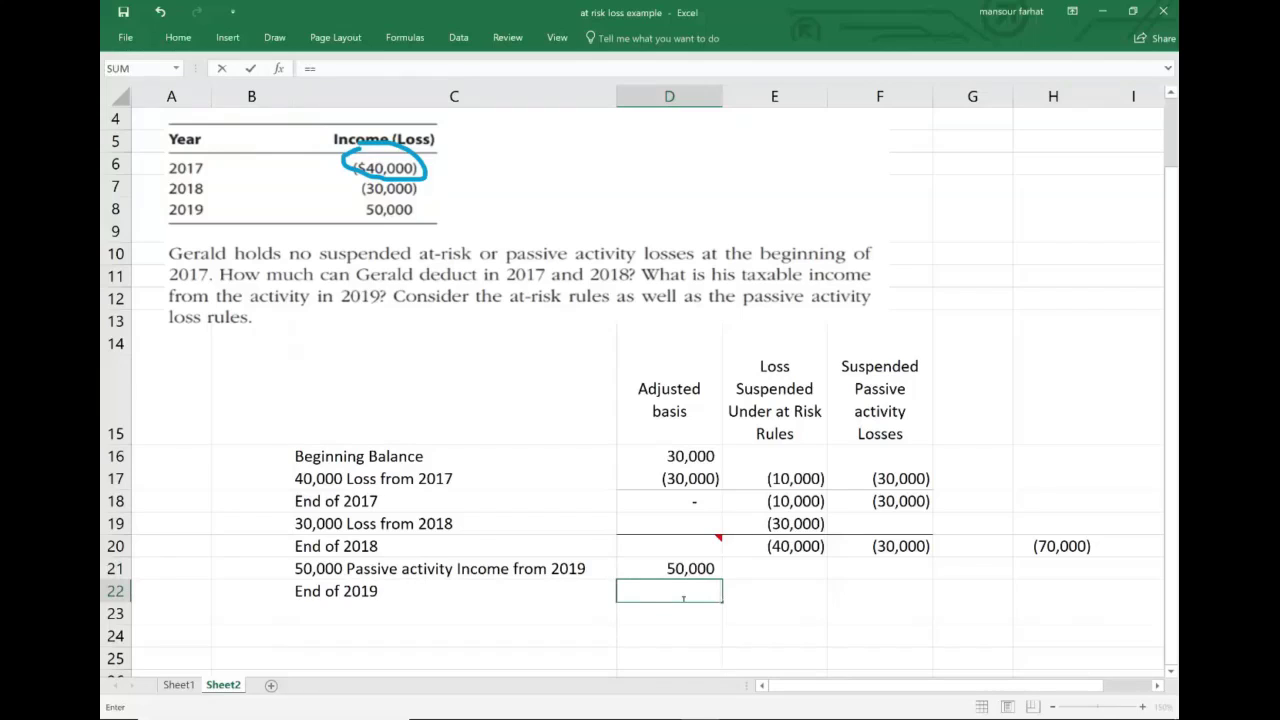
pyautogui.press('Escape')
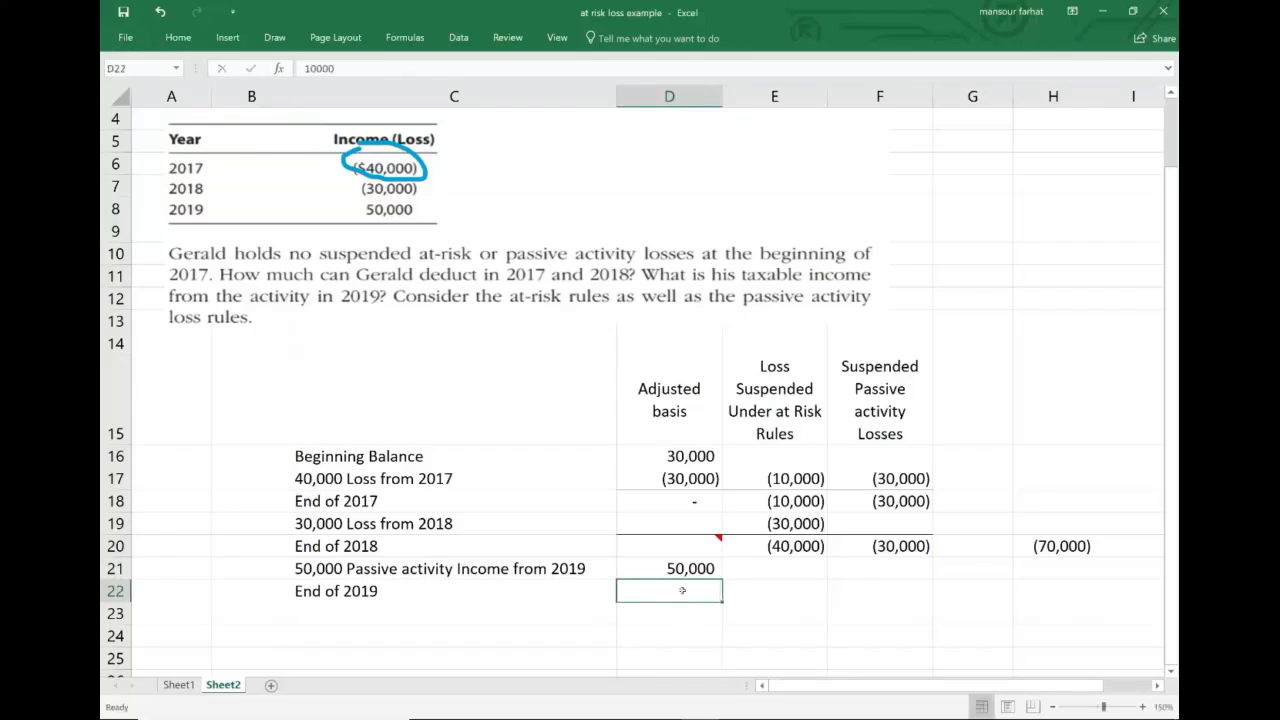
pyautogui.rightClick(684, 595)
pyautogui.press('Escape')
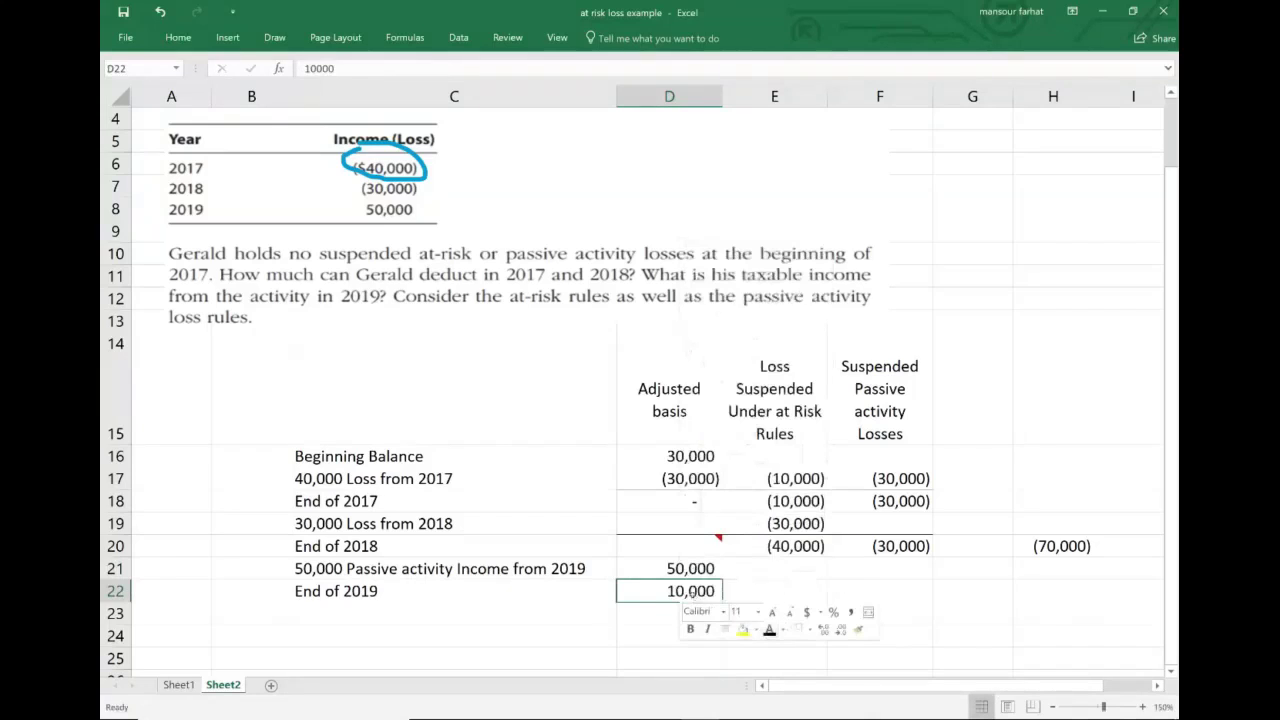
# Replace the end-of-2019 adjusted basis in D22 with the formula =-40000+50000
pyautogui.press('F2')
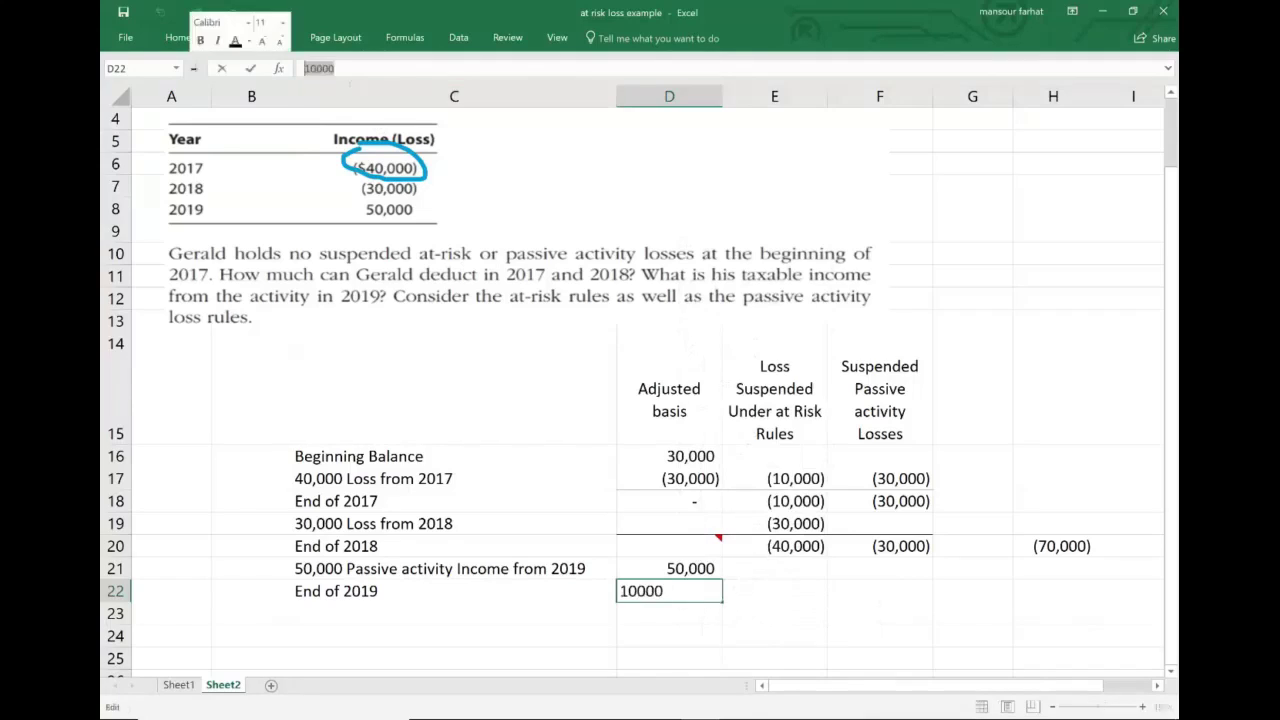
pyautogui.press('BackSpace')
pyautogui.press('BackSpace')
pyautogui.press('BackSpace')
pyautogui.press('BackSpace')
pyautogui.press('BackSpace')
pyautogui.write('=-4')
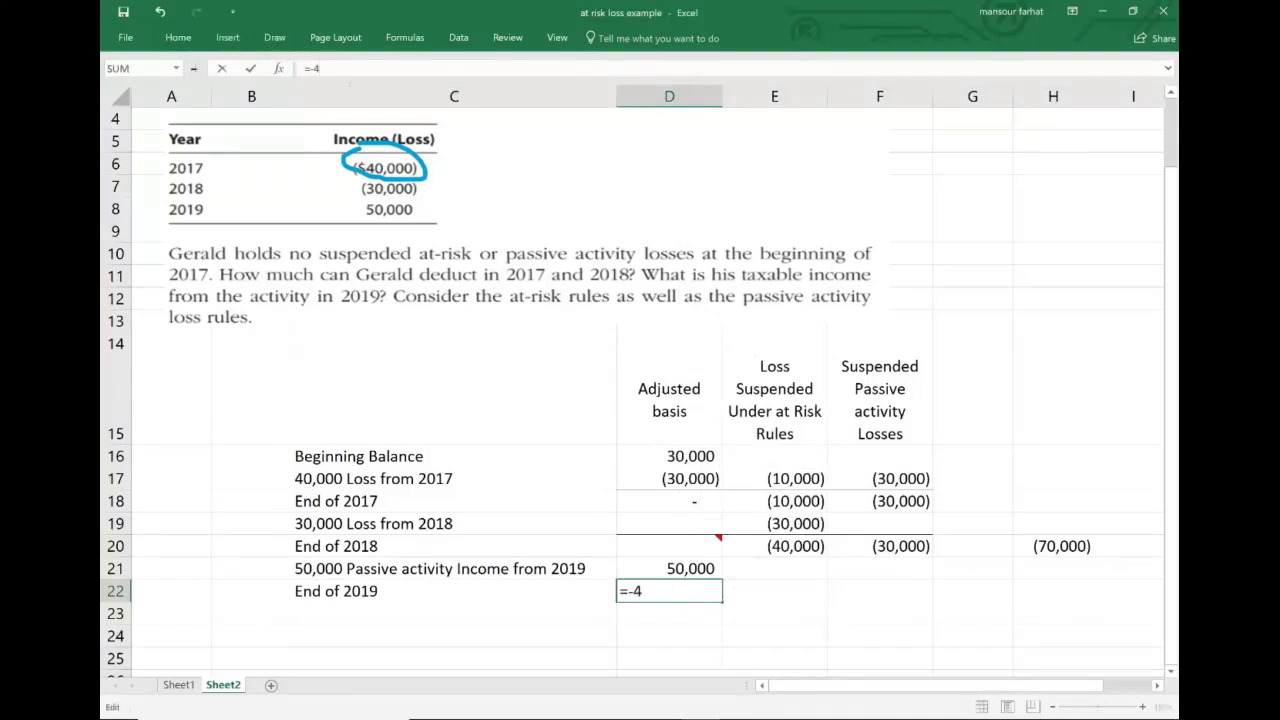
pyautogui.write('0000+50000')
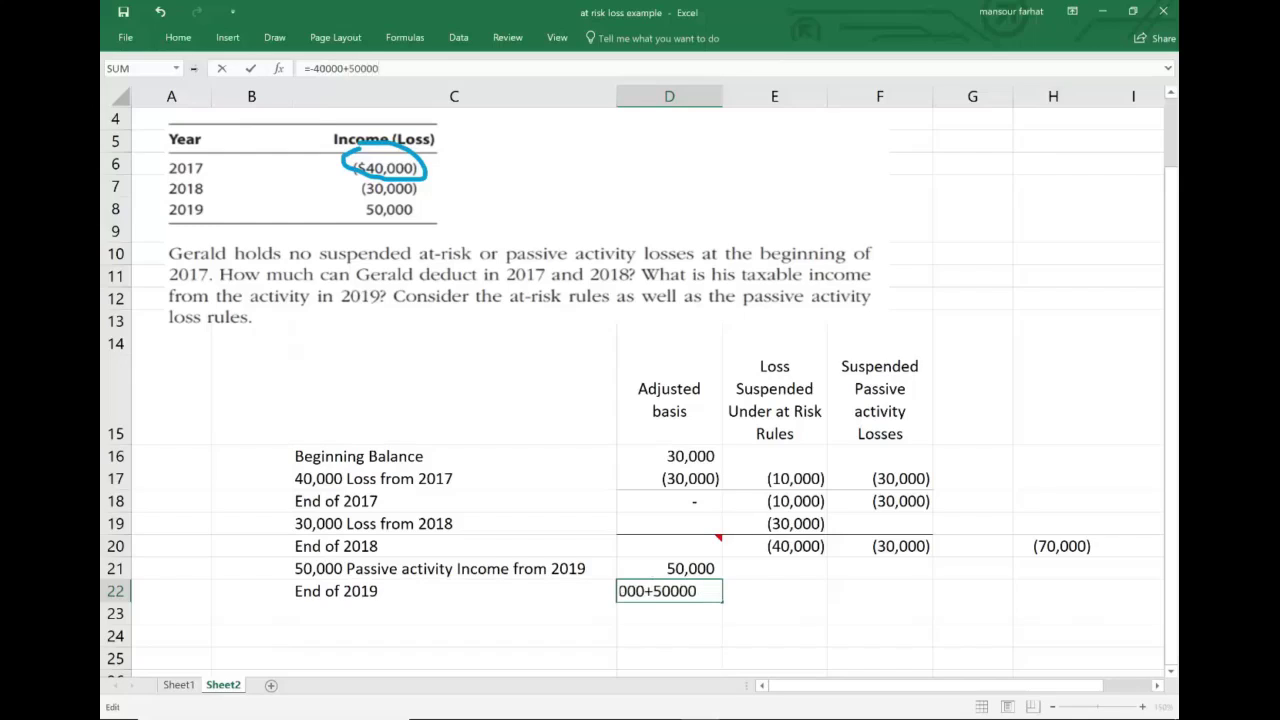
pyautogui.press('Return')
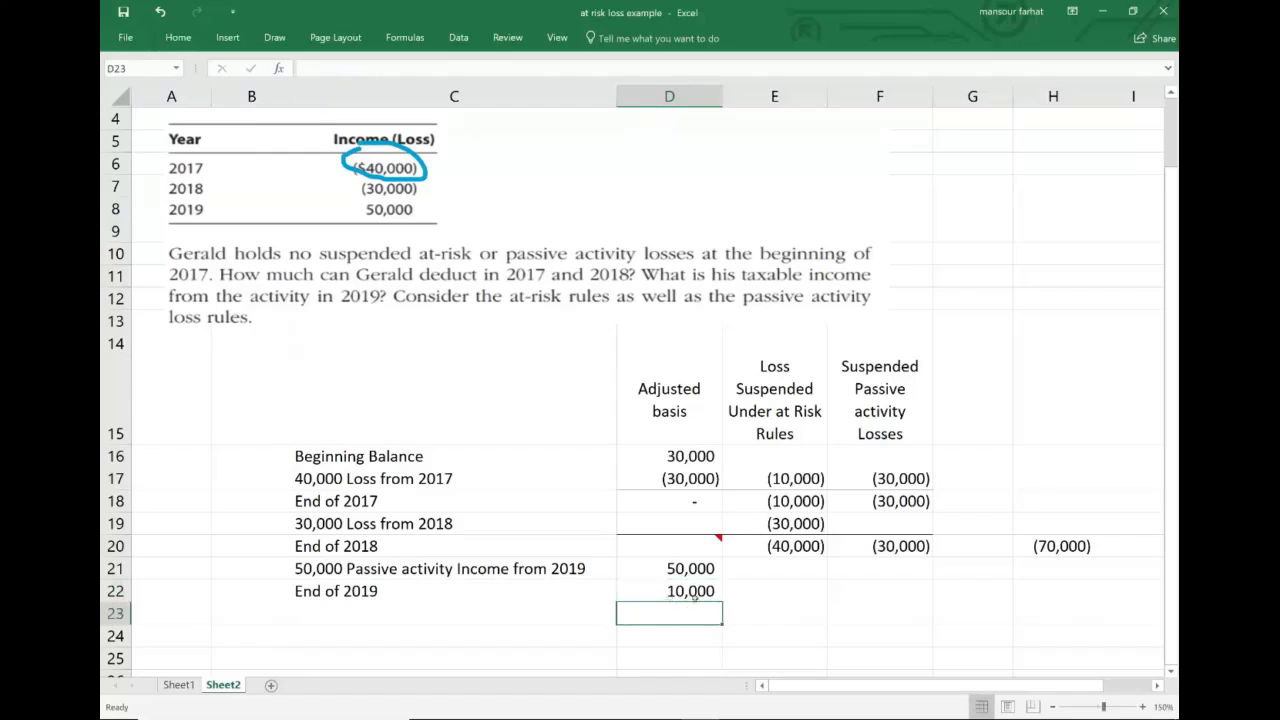
# List the figures 30000, -30000 and -40000 in cells G7 to G9 beside the problem text
pyautogui.click(703, 457)
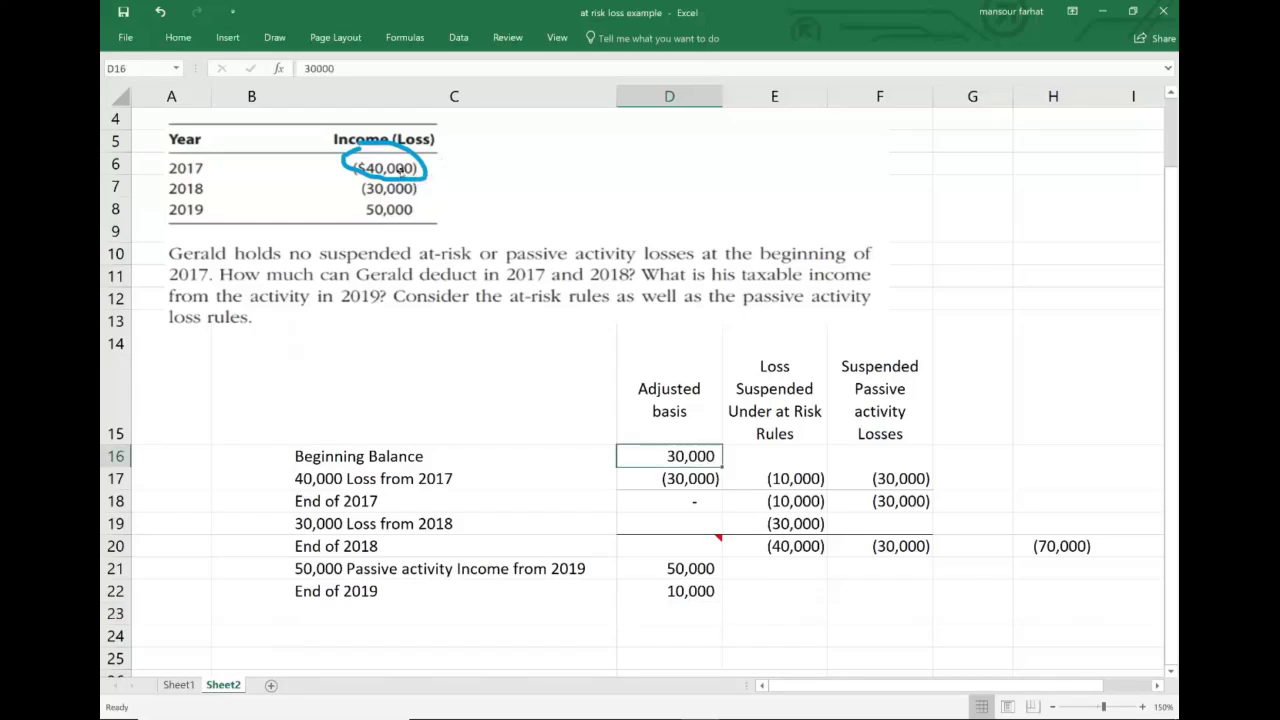
pyautogui.click(945, 184)
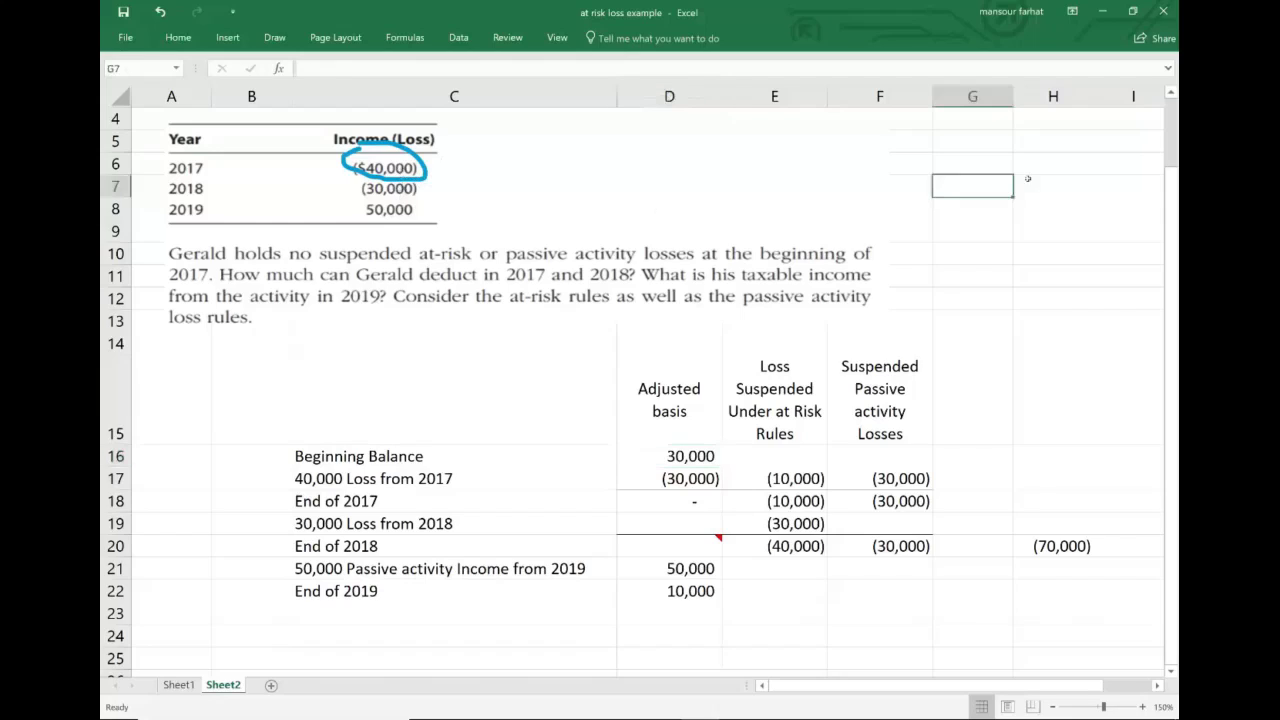
pyautogui.write('=')
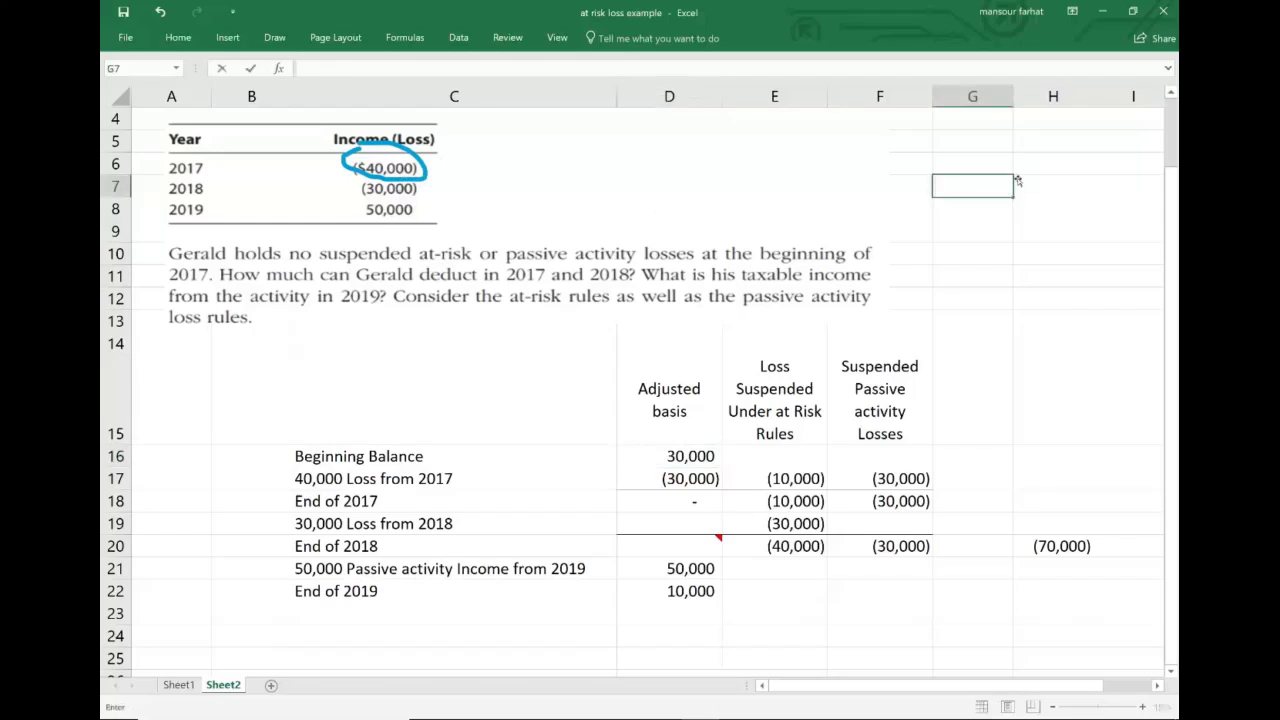
pyautogui.write('30000')
pyautogui.press('Return')
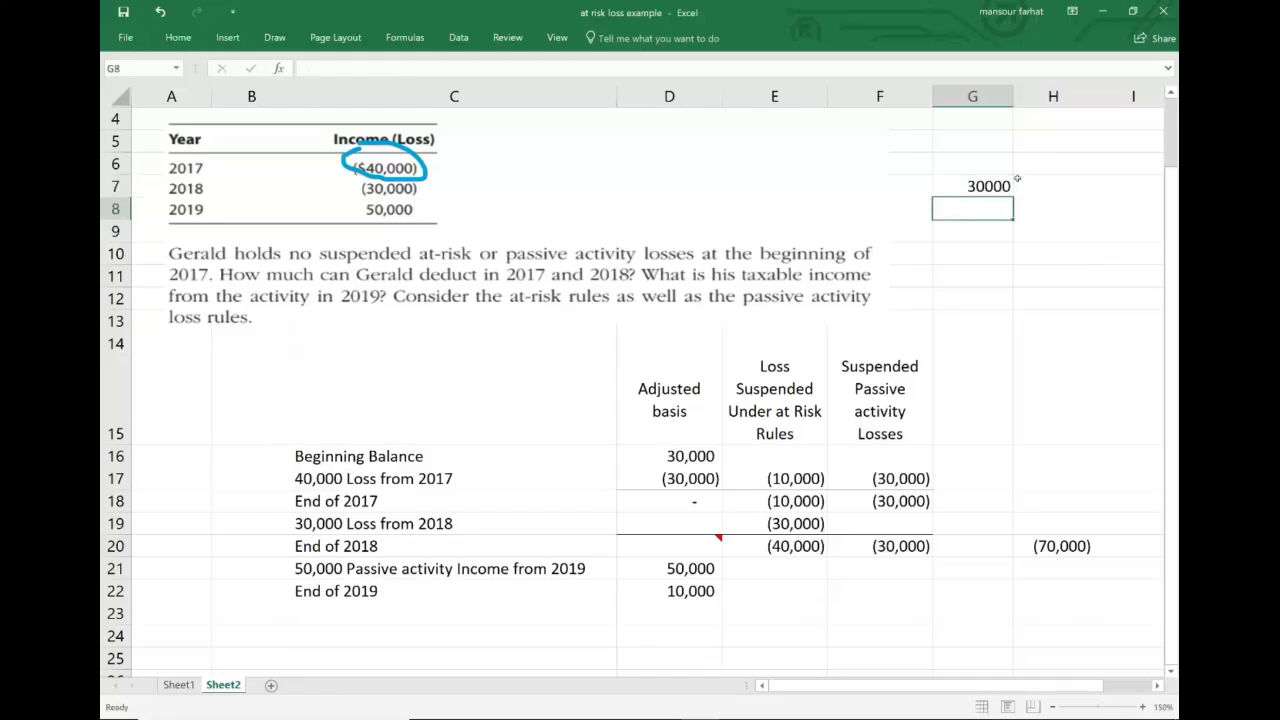
pyautogui.write('-30000')
pyautogui.press('Return')
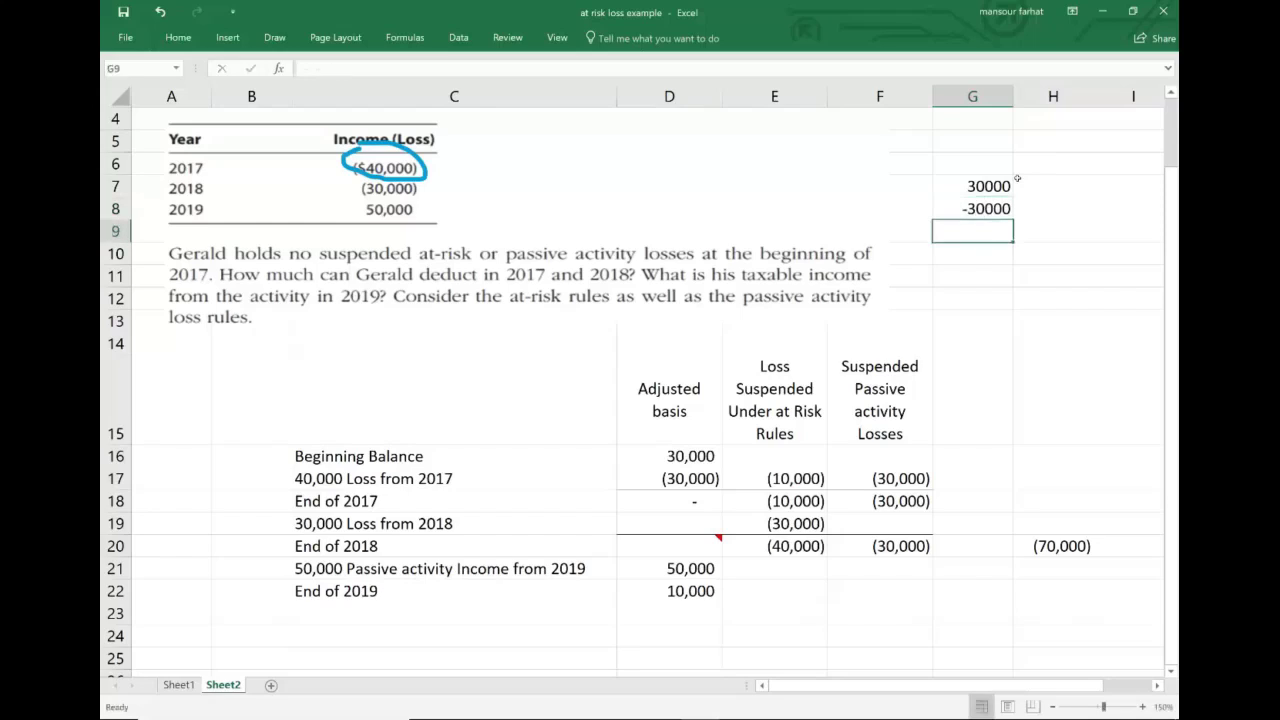
pyautogui.write('-40000')
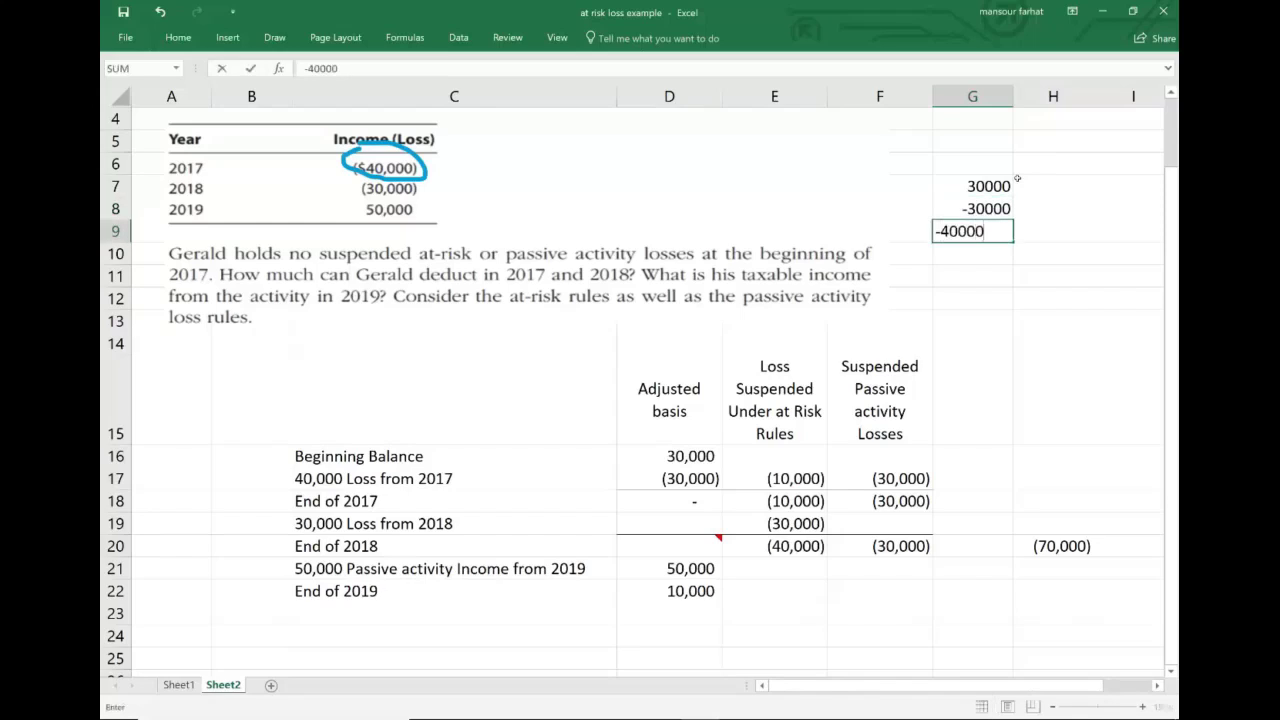
pyautogui.press('Return')
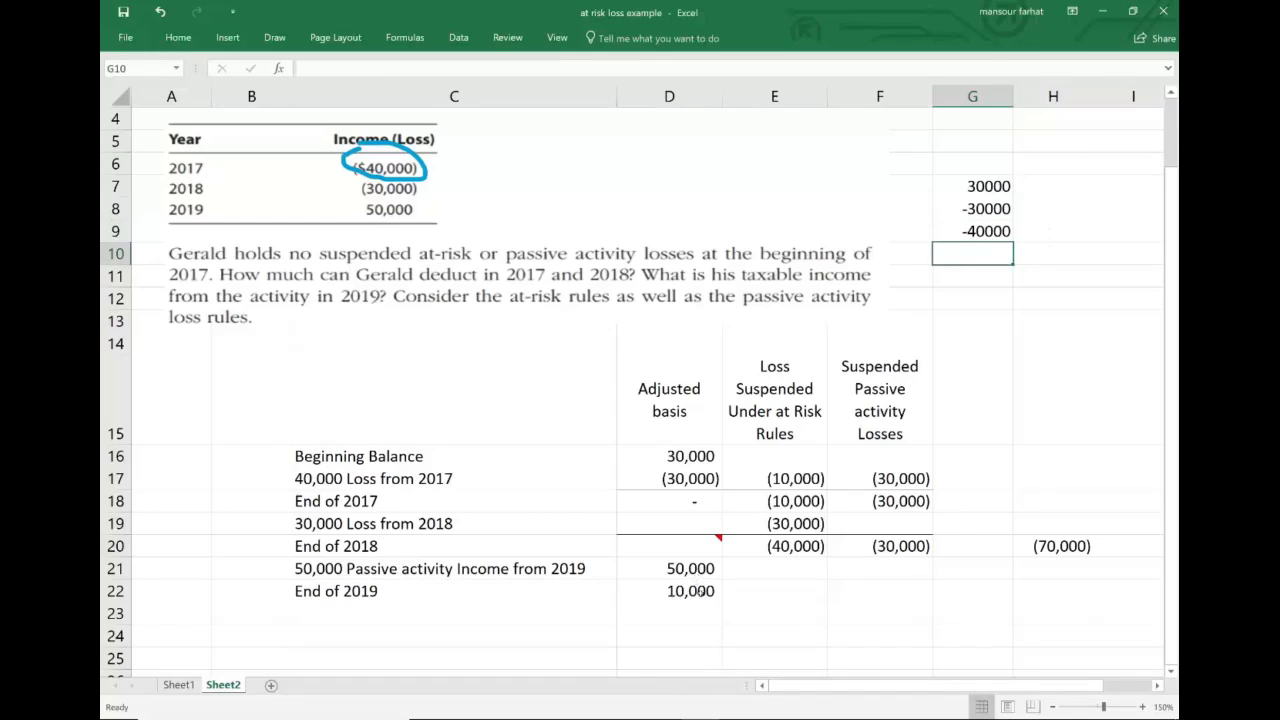
# Clear the hidden entry in F21, the 2019 income row under Suspended Passive activity Losses
pyautogui.click(700, 594)
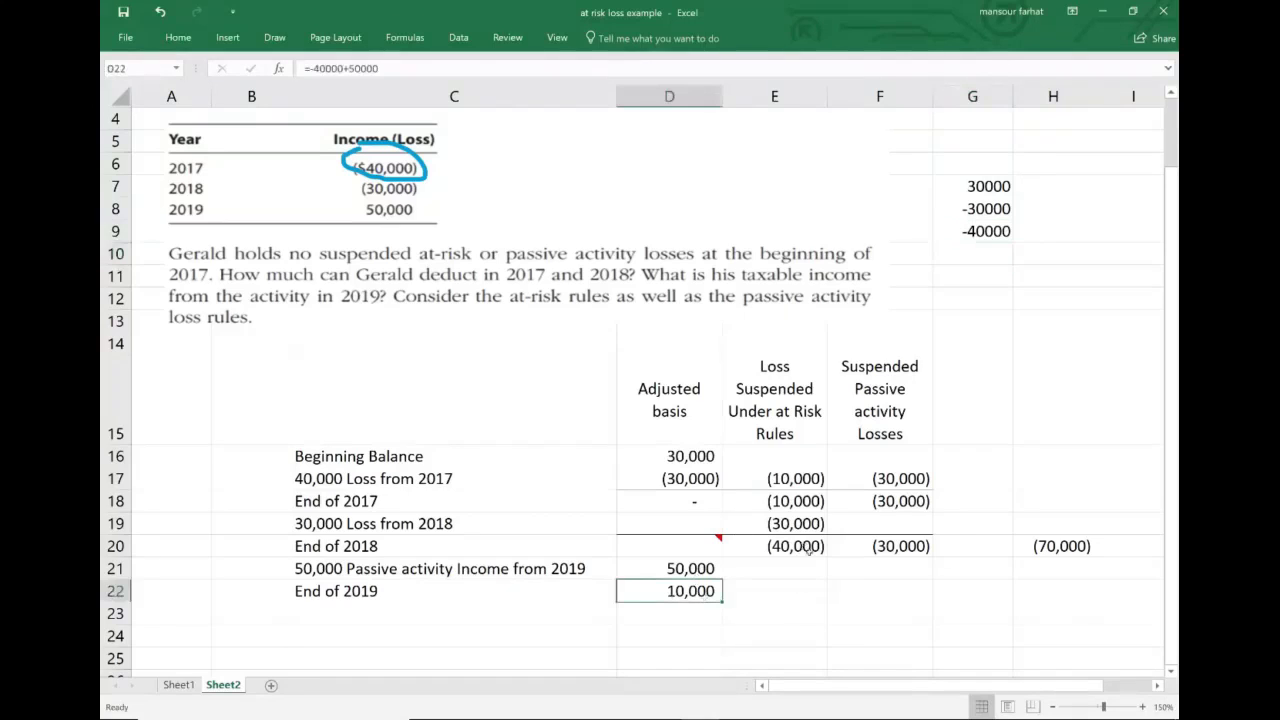
pyautogui.press('Up')
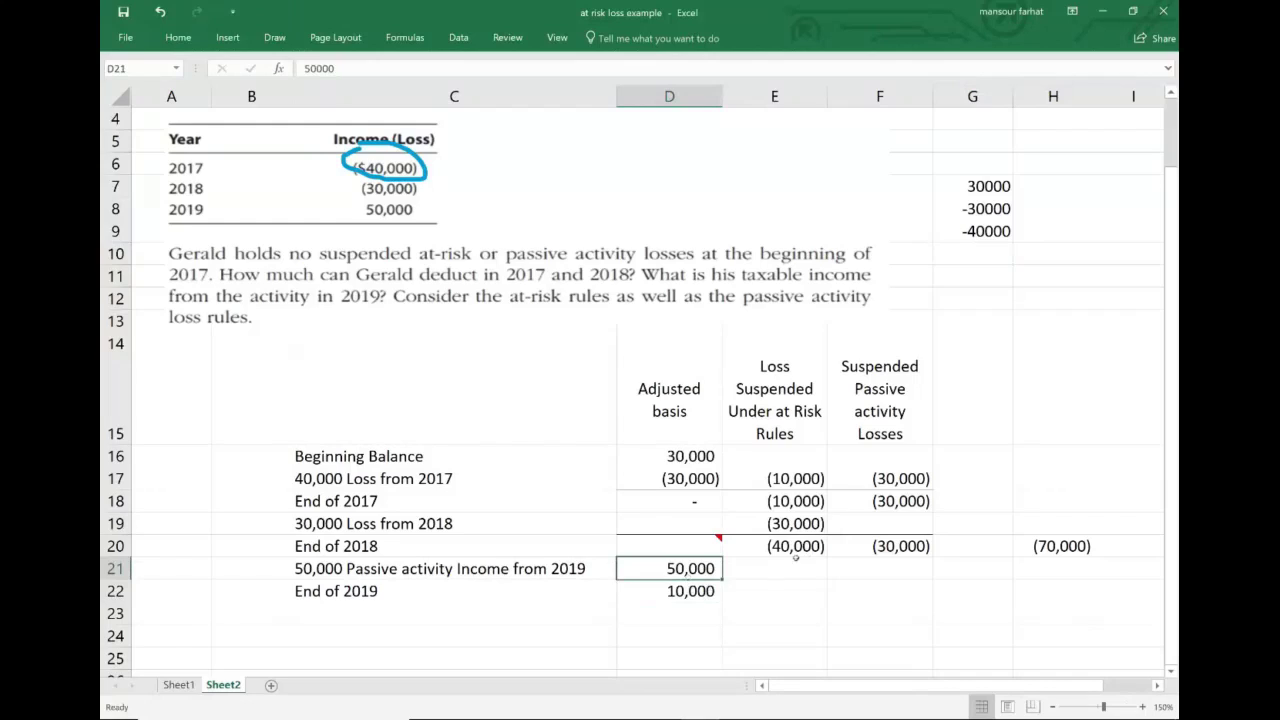
pyautogui.click(800, 548)
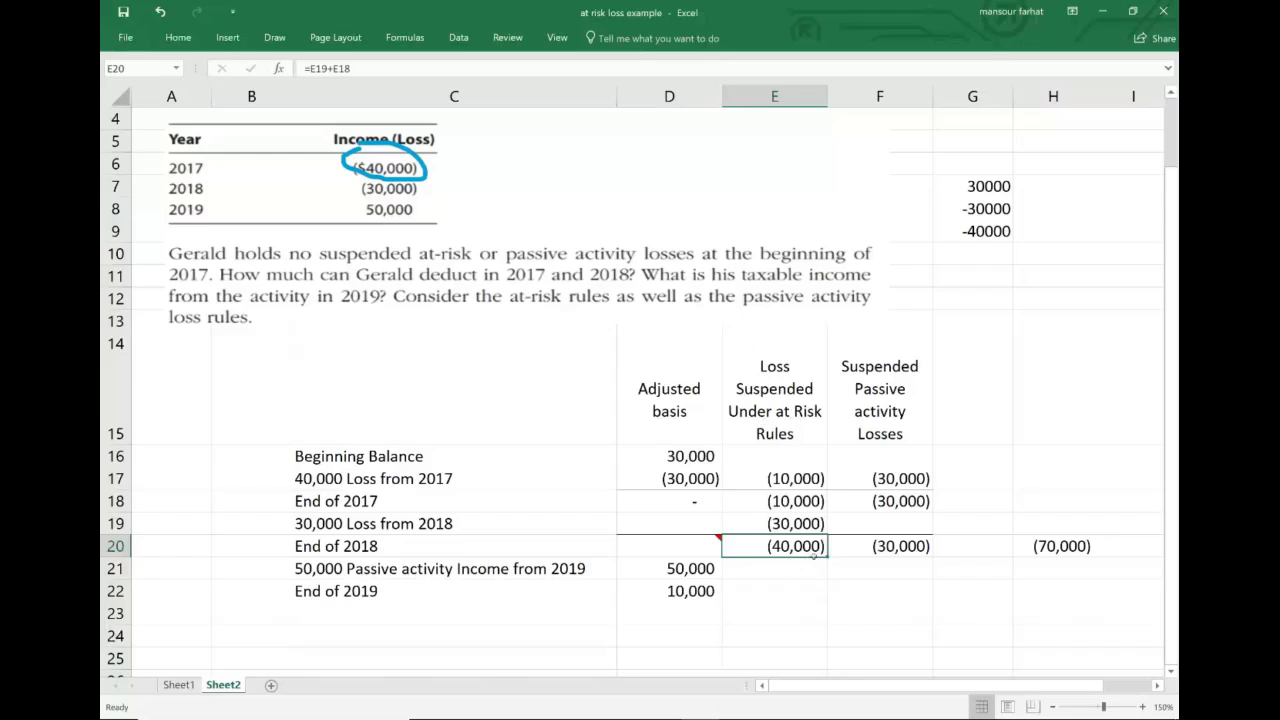
pyautogui.click(893, 572)
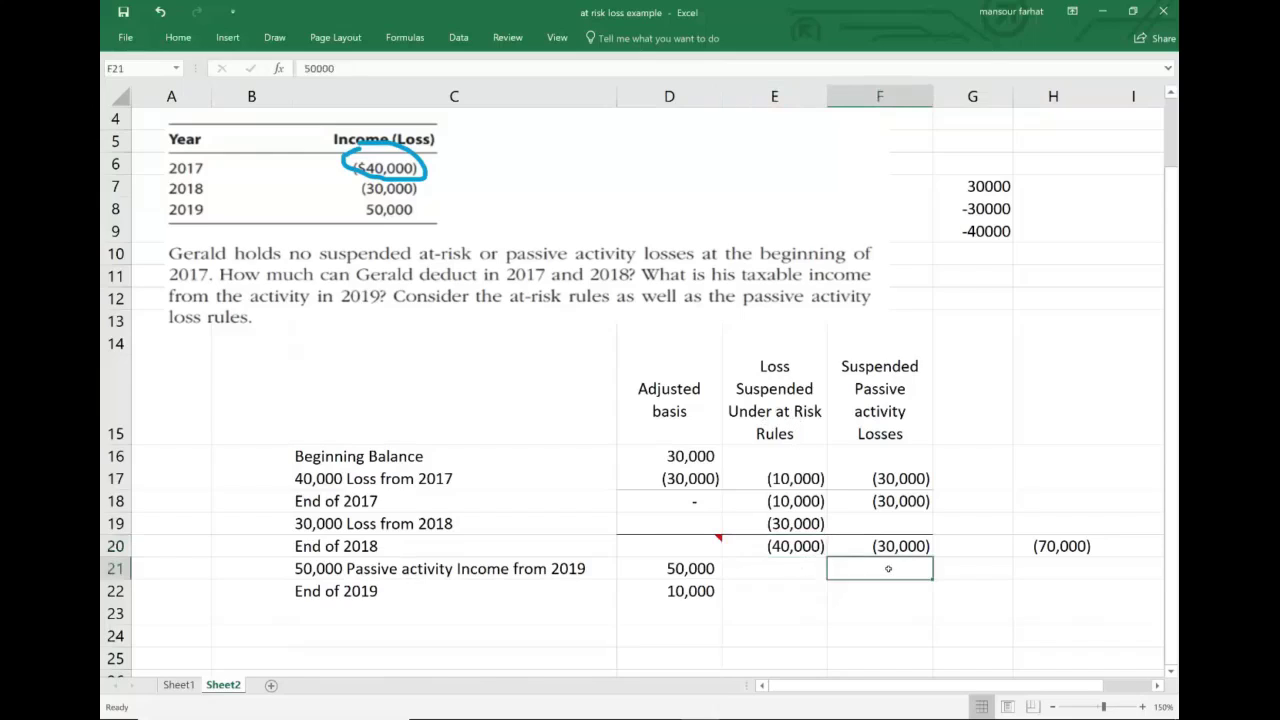
pyautogui.click(800, 554)
pyautogui.click(866, 566)
pyautogui.write('=')
pyautogui.press('BackSpace')
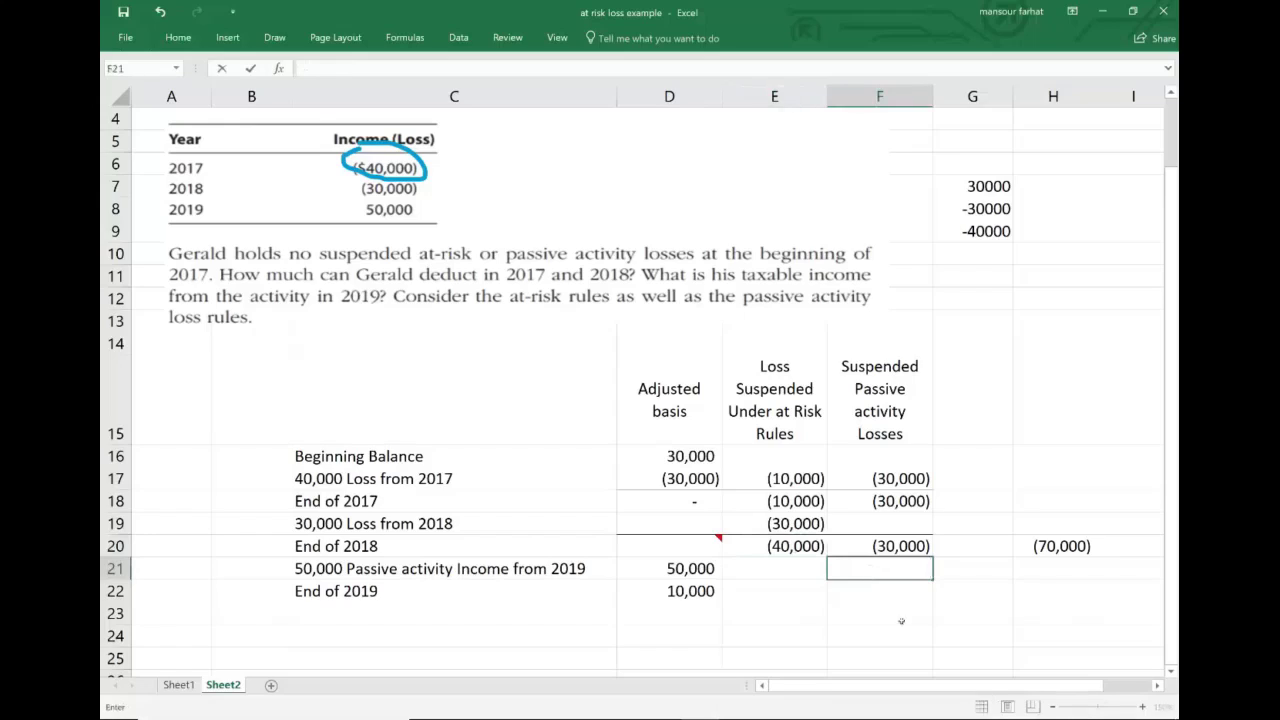
# Replace the hidden entry in E21, the 2019 income row under the at-risk losses, with 40000 in a black font
pyautogui.click(774, 577)
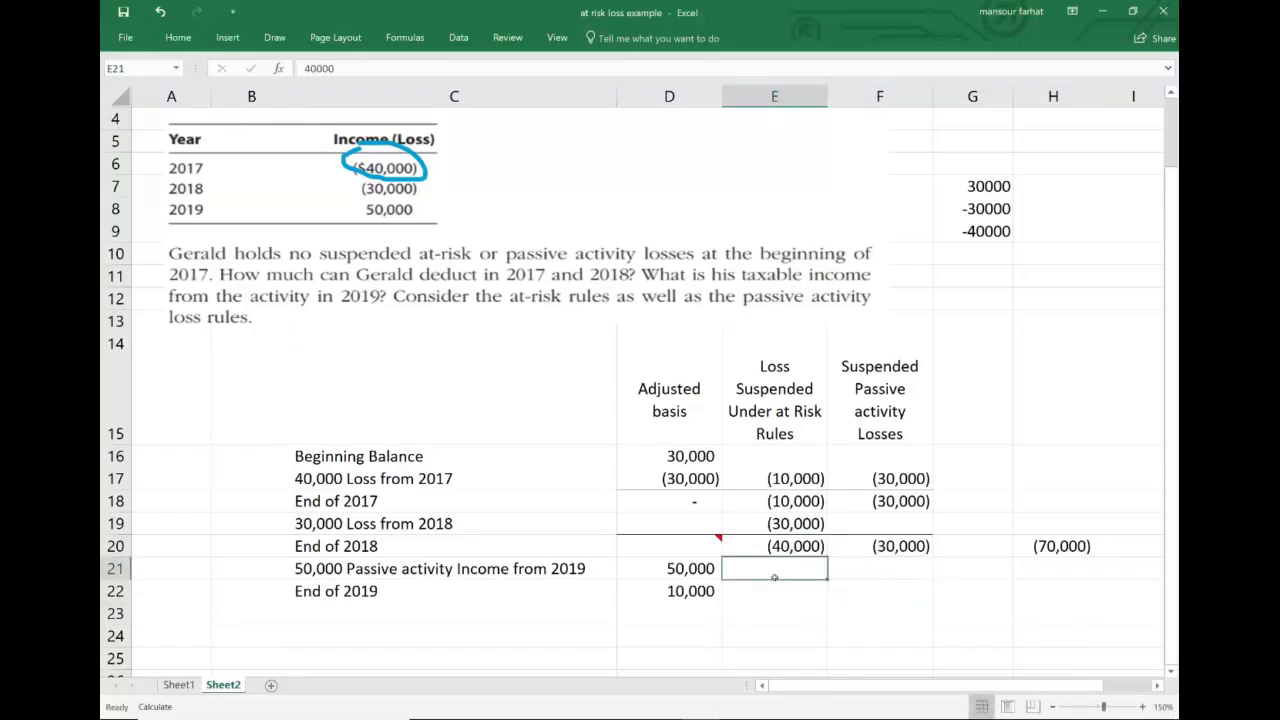
pyautogui.write('=')
pyautogui.press('Escape')
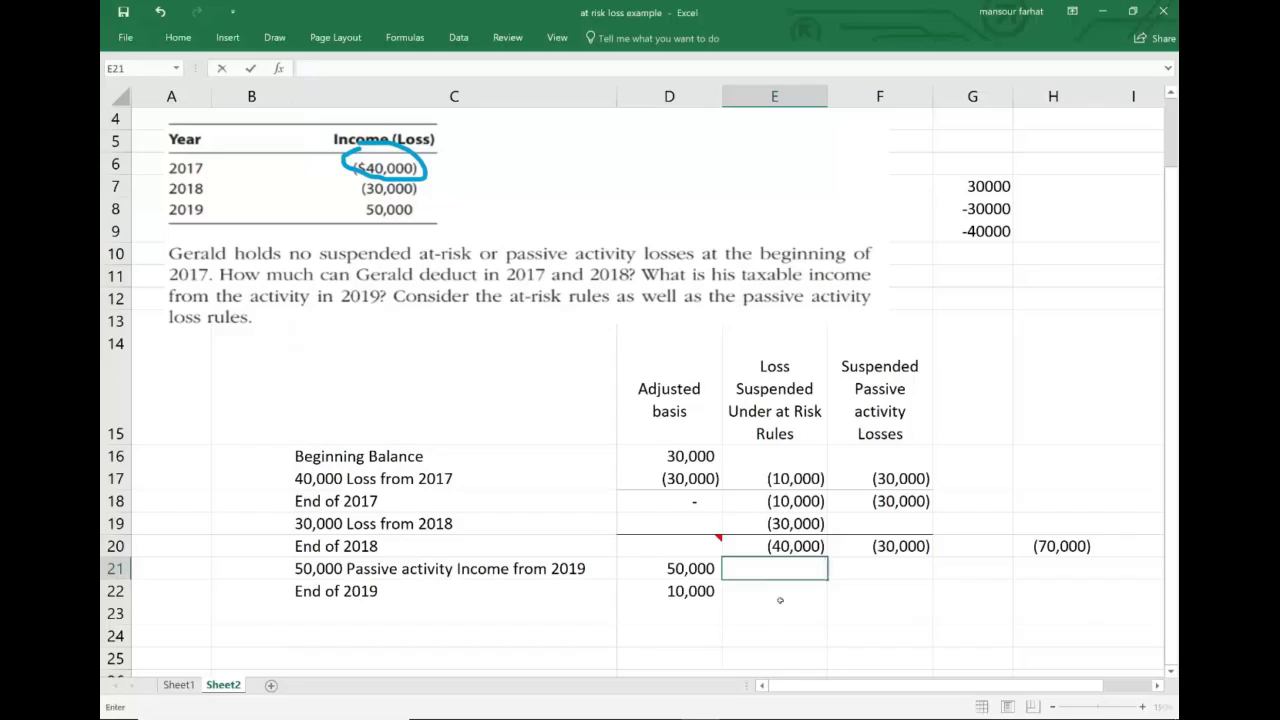
pyautogui.rightClick(786, 574)
pyautogui.press('Escape')
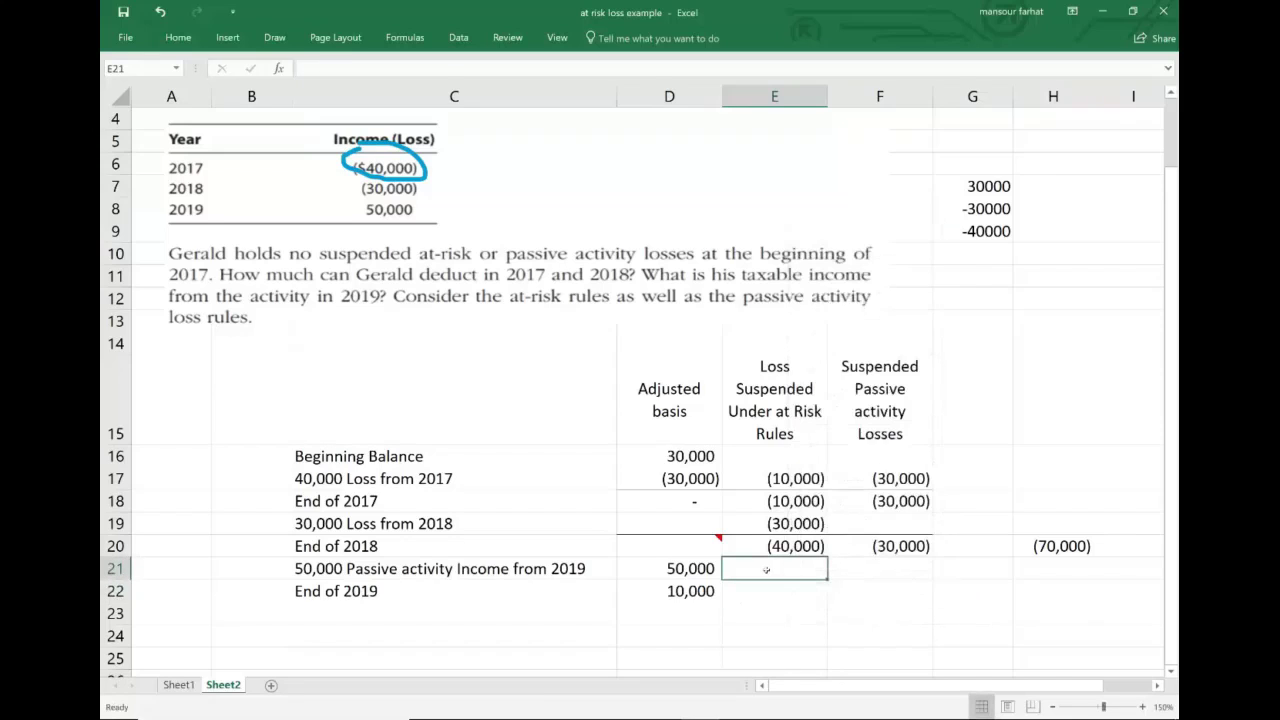
pyautogui.write('40000')
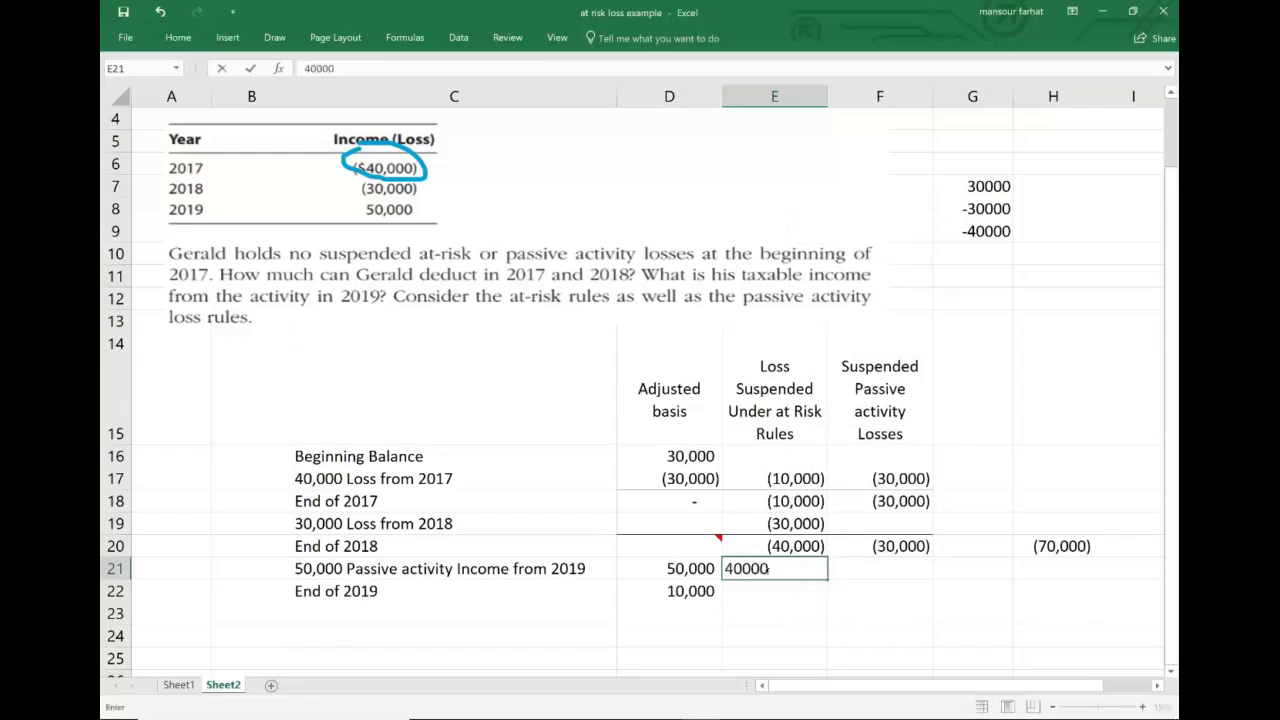
pyautogui.press('Return')
# Enter the formula =E20+E21 in E22 for the end-of-2019 loss suspended under the at-risk rules
pyautogui.write('=')
pyautogui.press('Up')
pyautogui.press('Up')
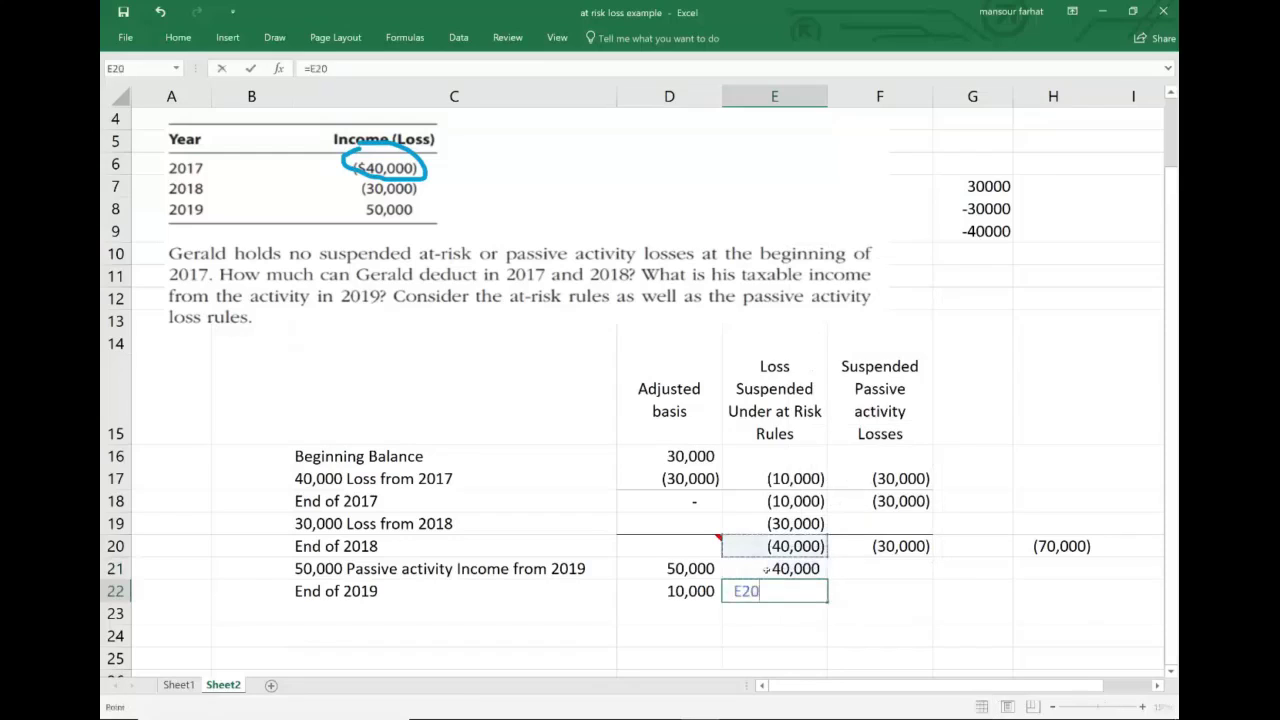
pyautogui.write('+')
pyautogui.press('Up')
pyautogui.press('Return')
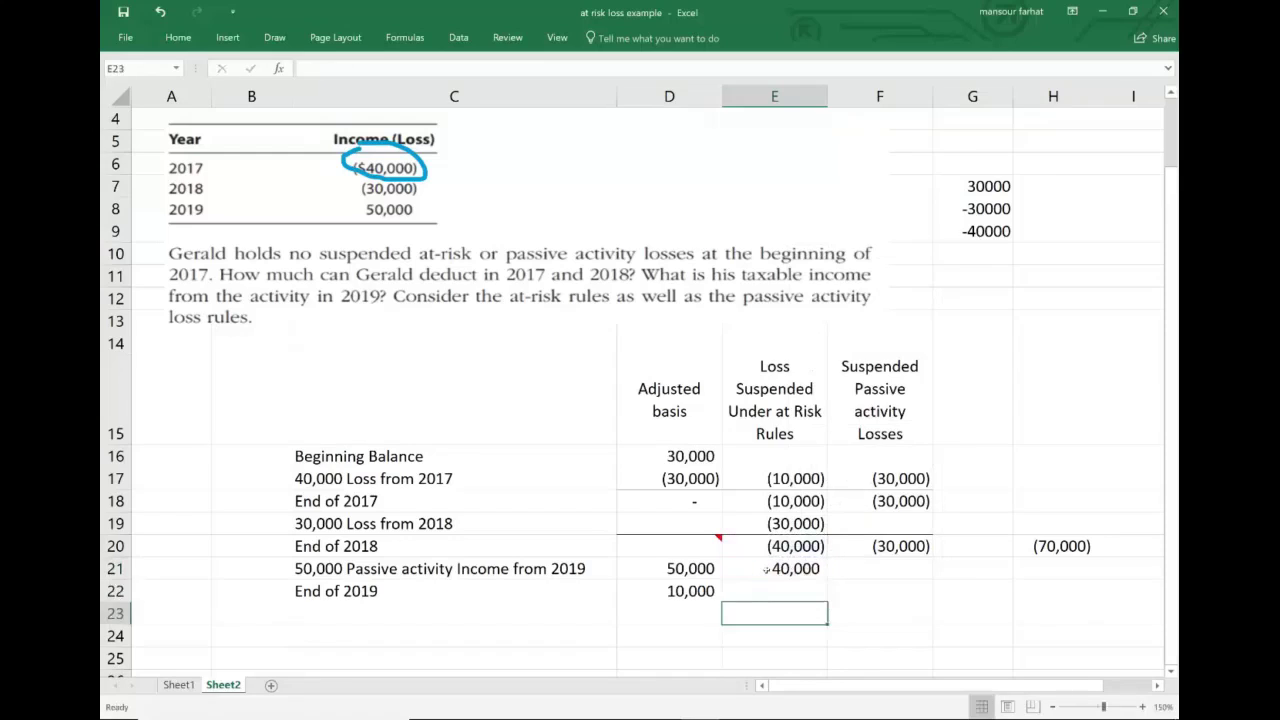
# Enter the formula =-E20 in F21, the 2019 income row under Suspended Passive activity Losses
pyautogui.press('Up')
pyautogui.press('Up')
pyautogui.press('Right')
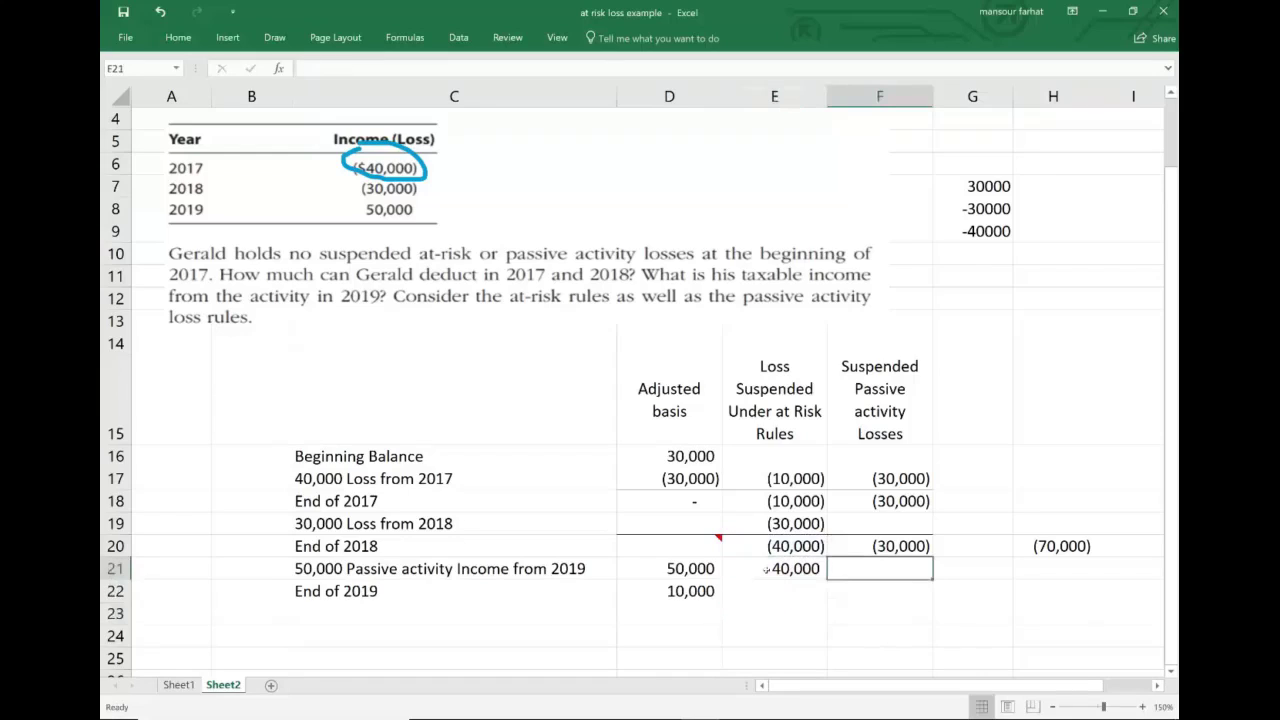
pyautogui.write('-')
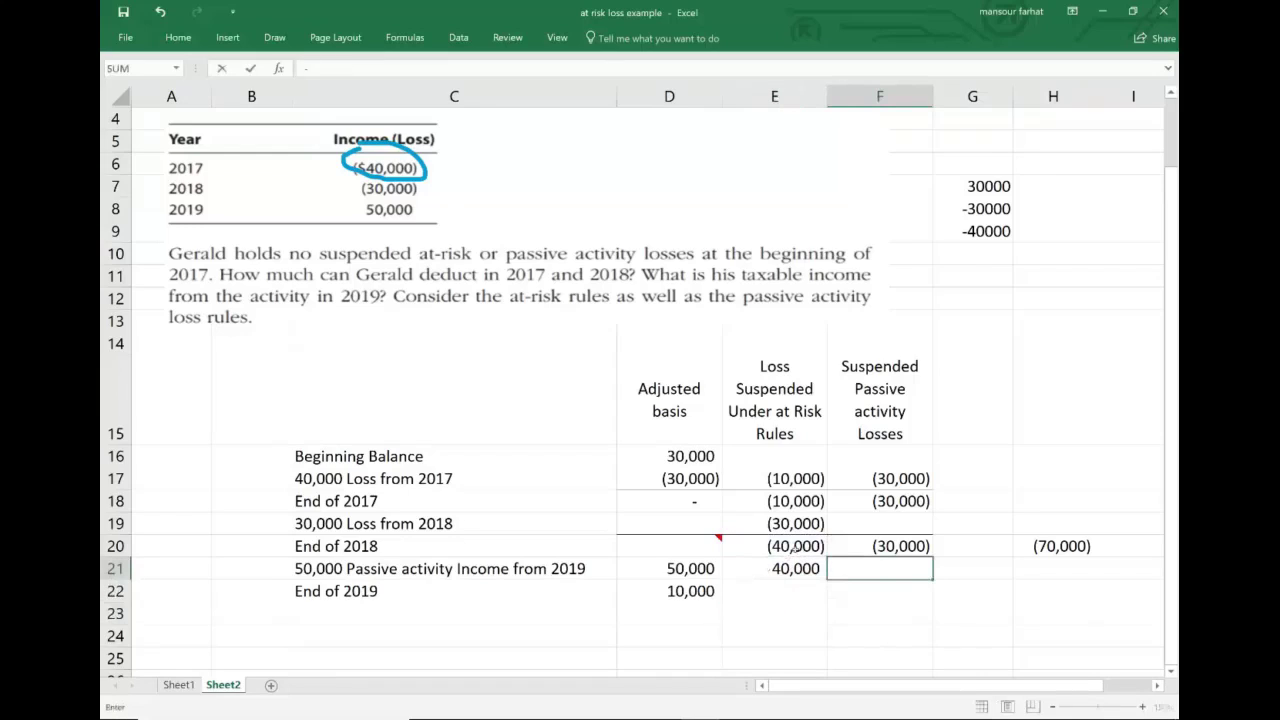
pyautogui.click(793, 546)
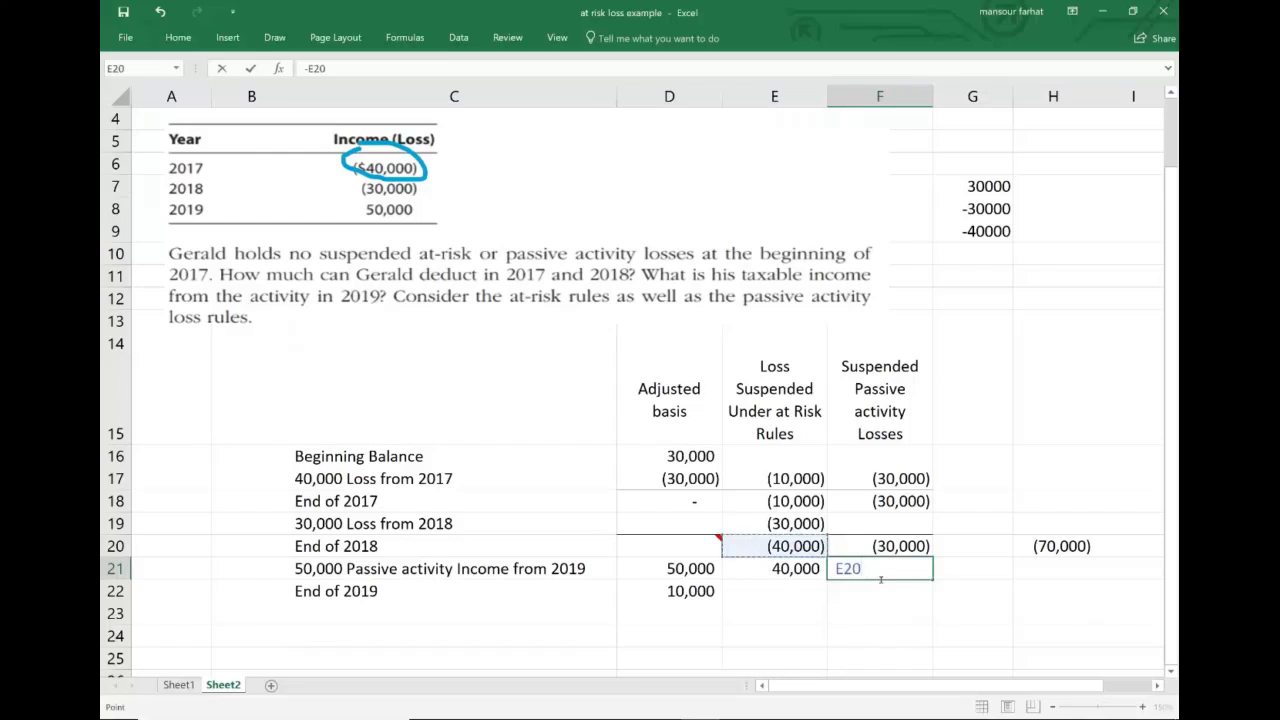
pyautogui.press('Return')
# Change the font colour of F21 to black and replace its formula with =E20
pyautogui.rightClick(880, 572)
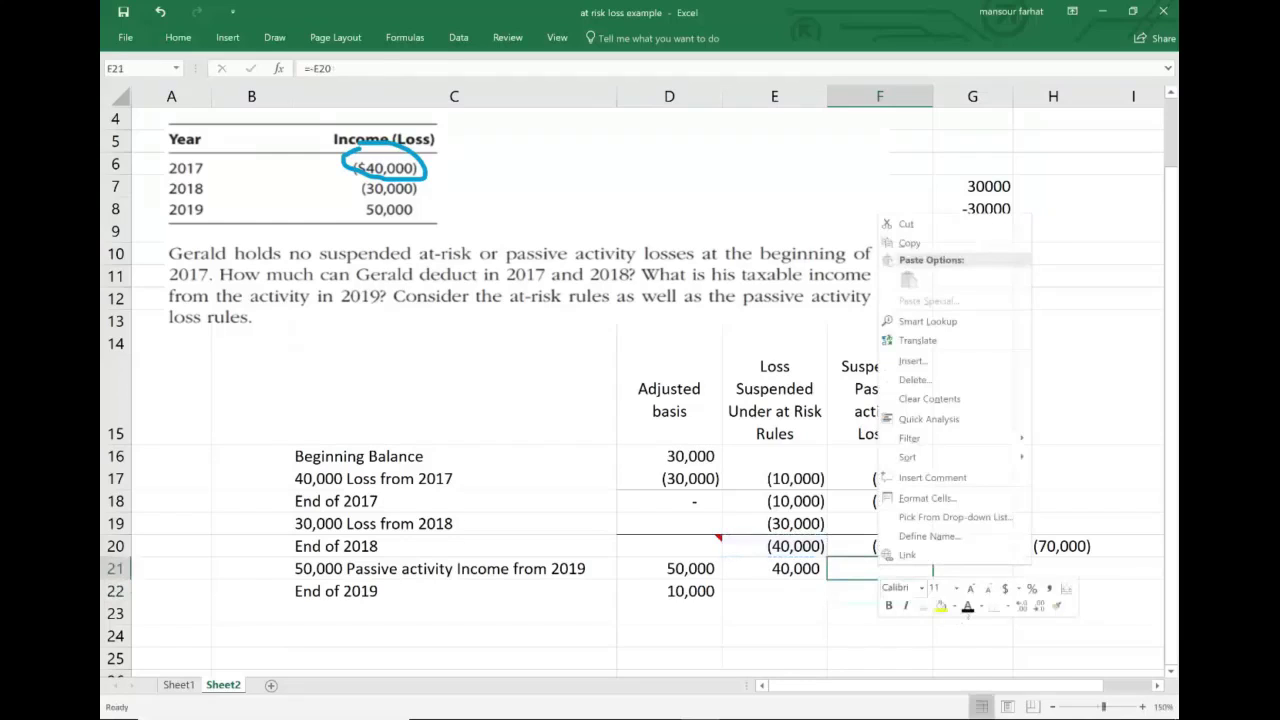
pyautogui.press('Escape')
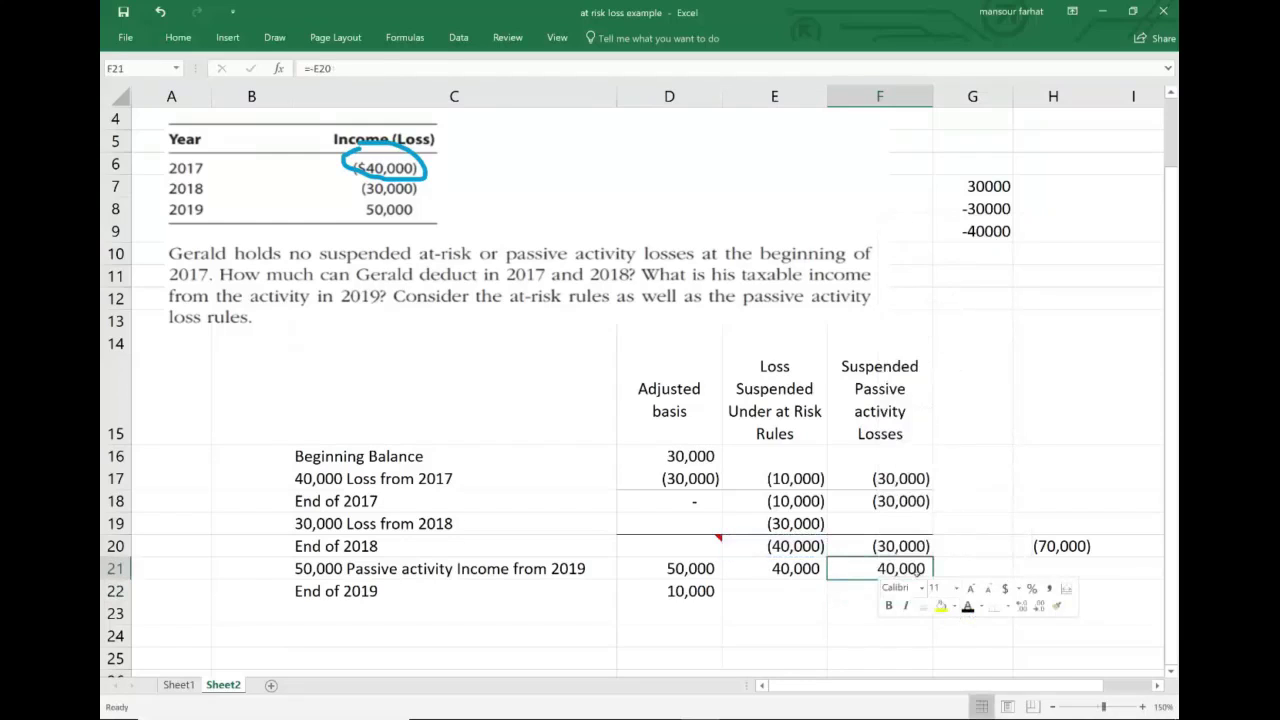
pyautogui.write('=-')
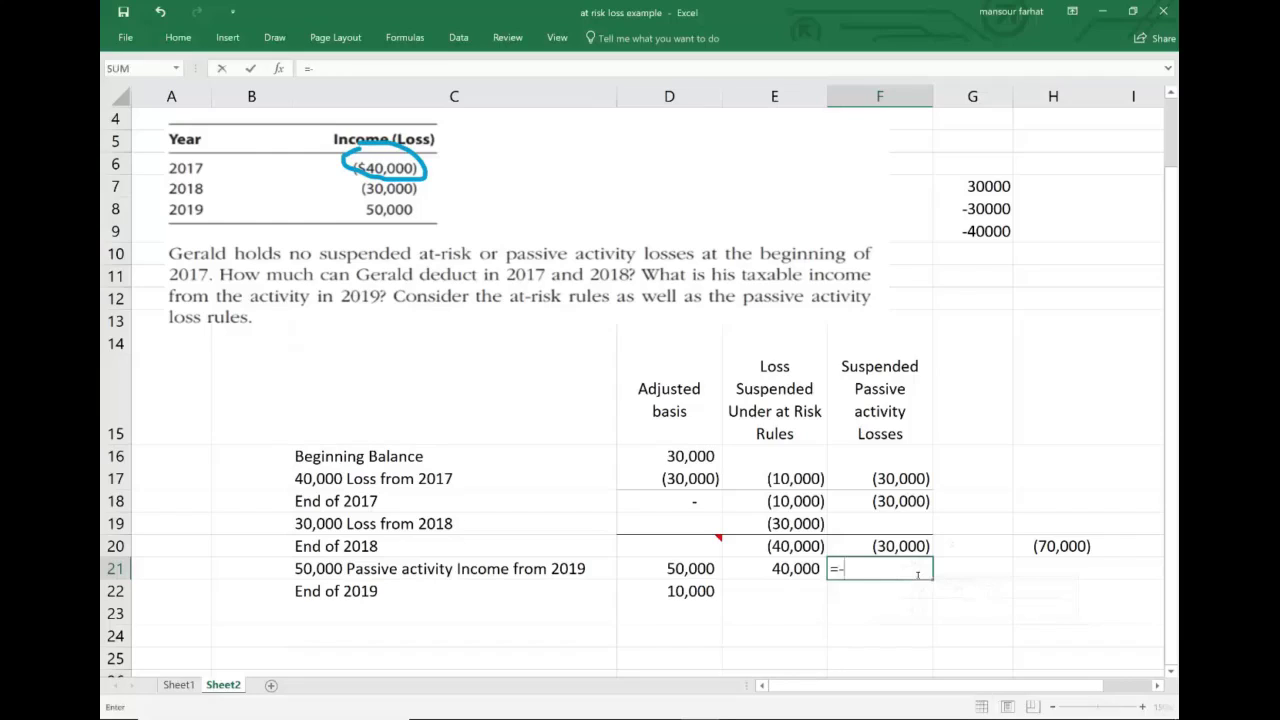
pyautogui.press('BackSpace')
pyautogui.click(806, 548)
pyautogui.press('Return')
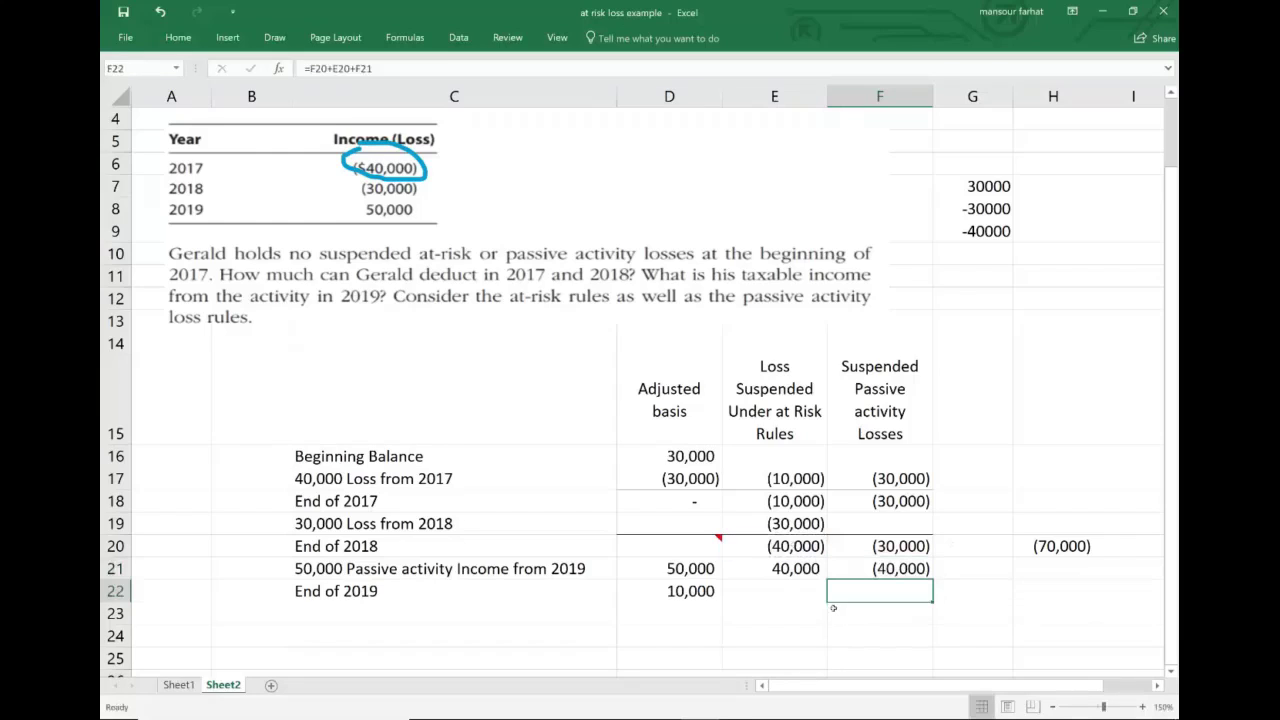
# Clear the hidden formula in F22, the end-of-2019 suspended passive activity losses, and set the cell's font colour to black
pyautogui.moveTo(922, 551); pyautogui.dragTo(917, 565)
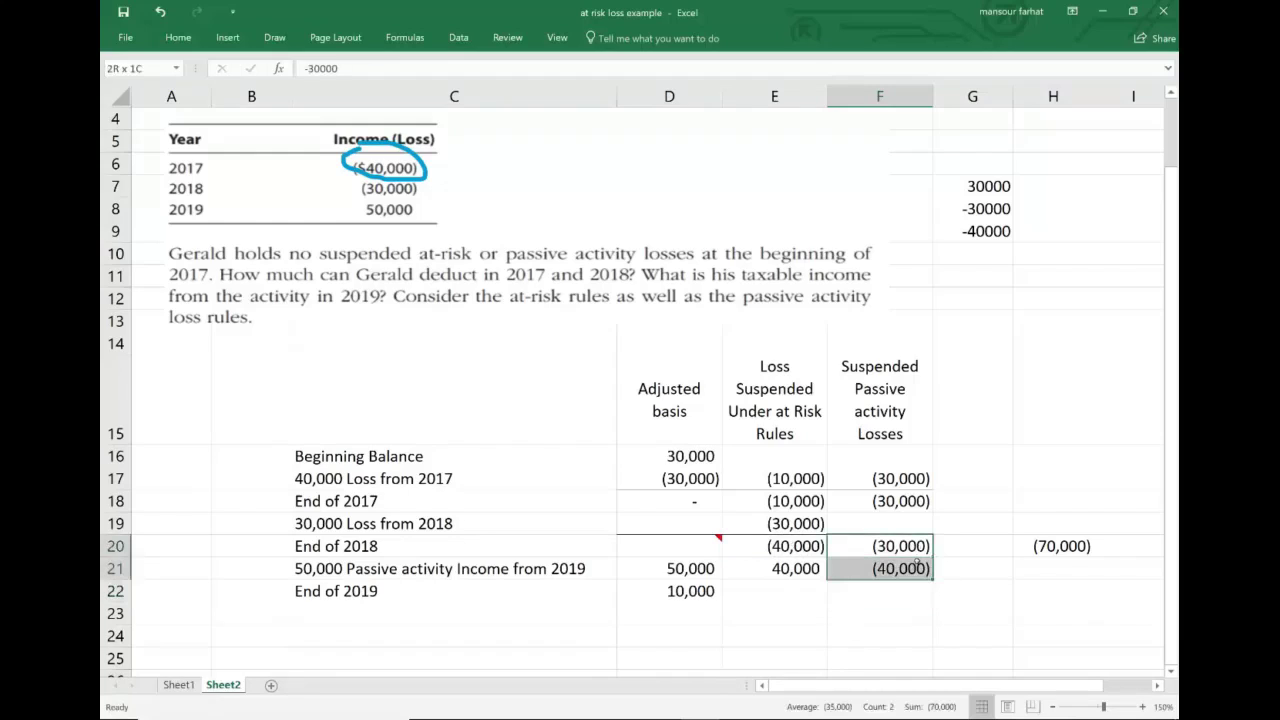
pyautogui.click(902, 595)
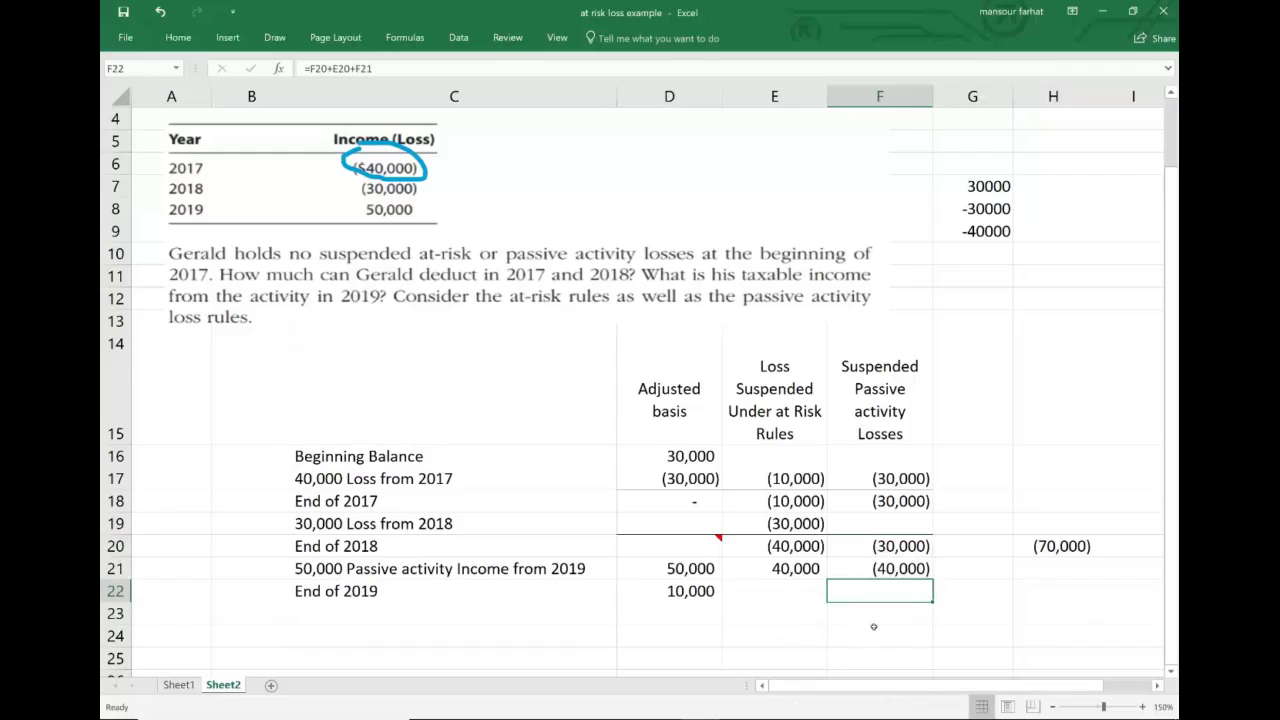
pyautogui.write('=')
pyautogui.press('Escape')
pyautogui.press('Delete')
pyautogui.rightClick(920, 587)
pyautogui.press('Escape')
pyautogui.click(980, 572)
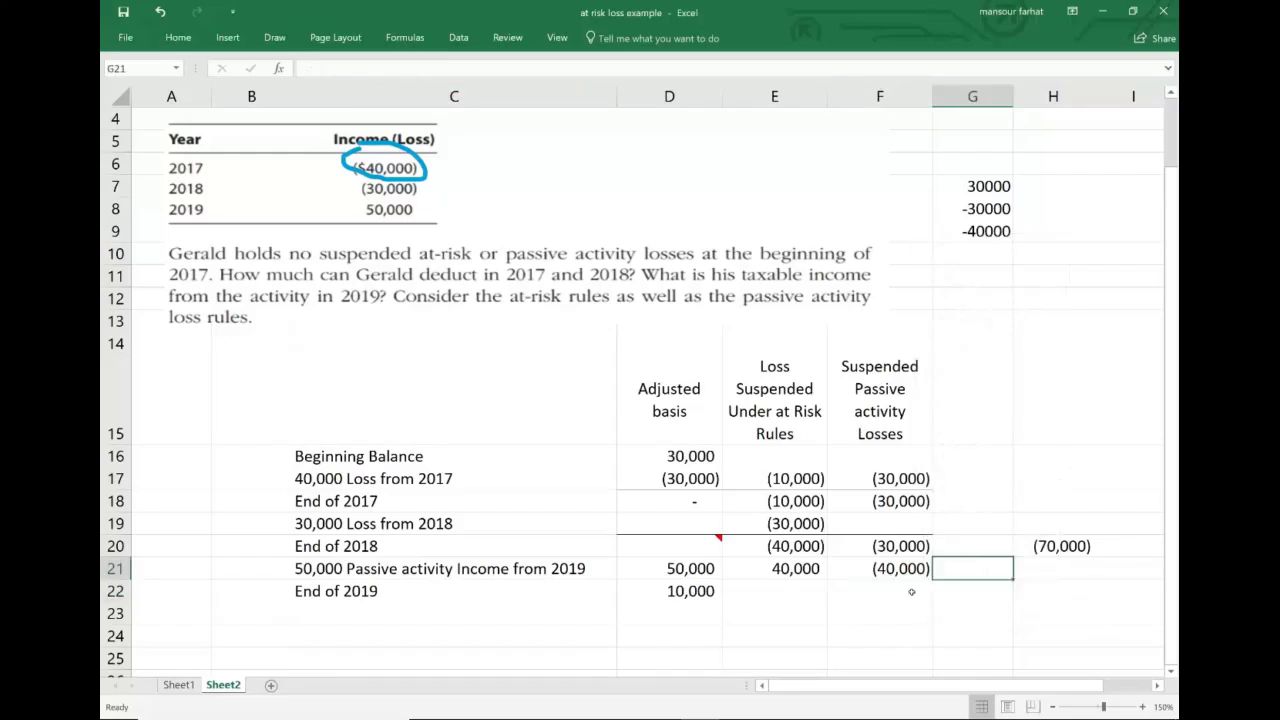
# Enter the formula =F20+F21+50000 in F22 for the end-of-2019 suspended passive activity losses
pyautogui.click(908, 593)
pyautogui.write('=')
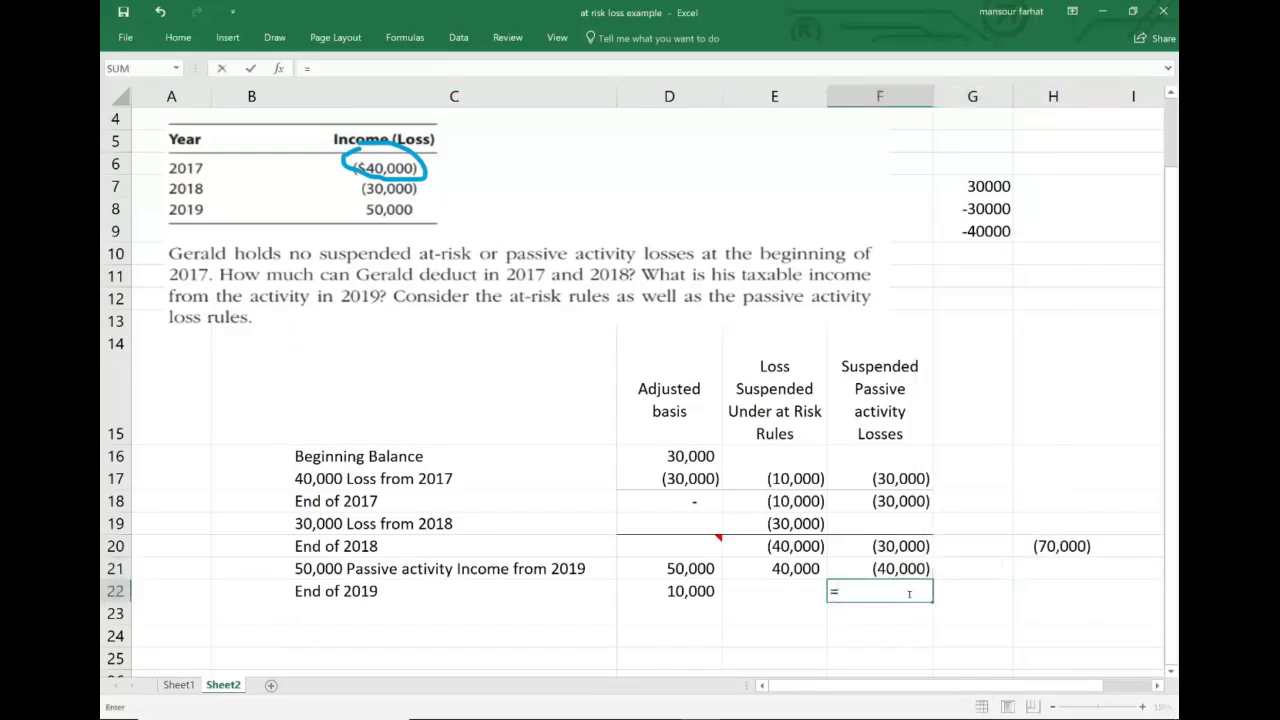
pyautogui.click(895, 550)
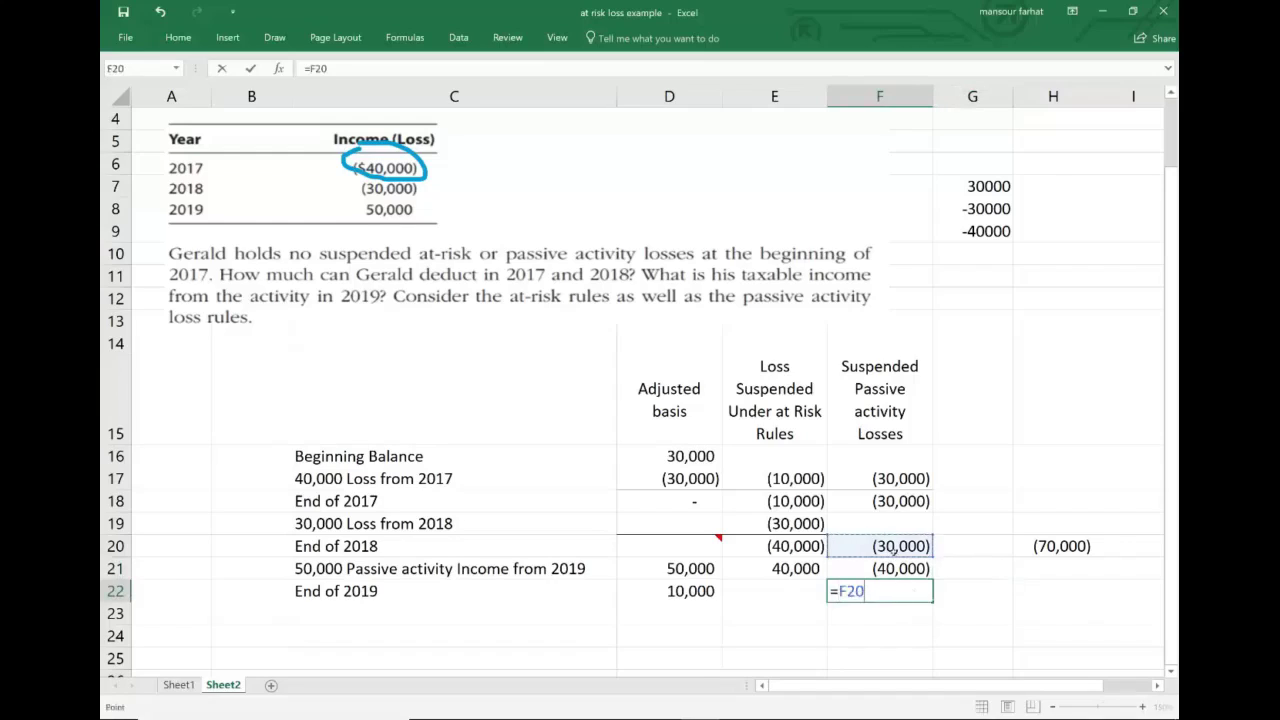
pyautogui.write('+')
pyautogui.click(902, 568)
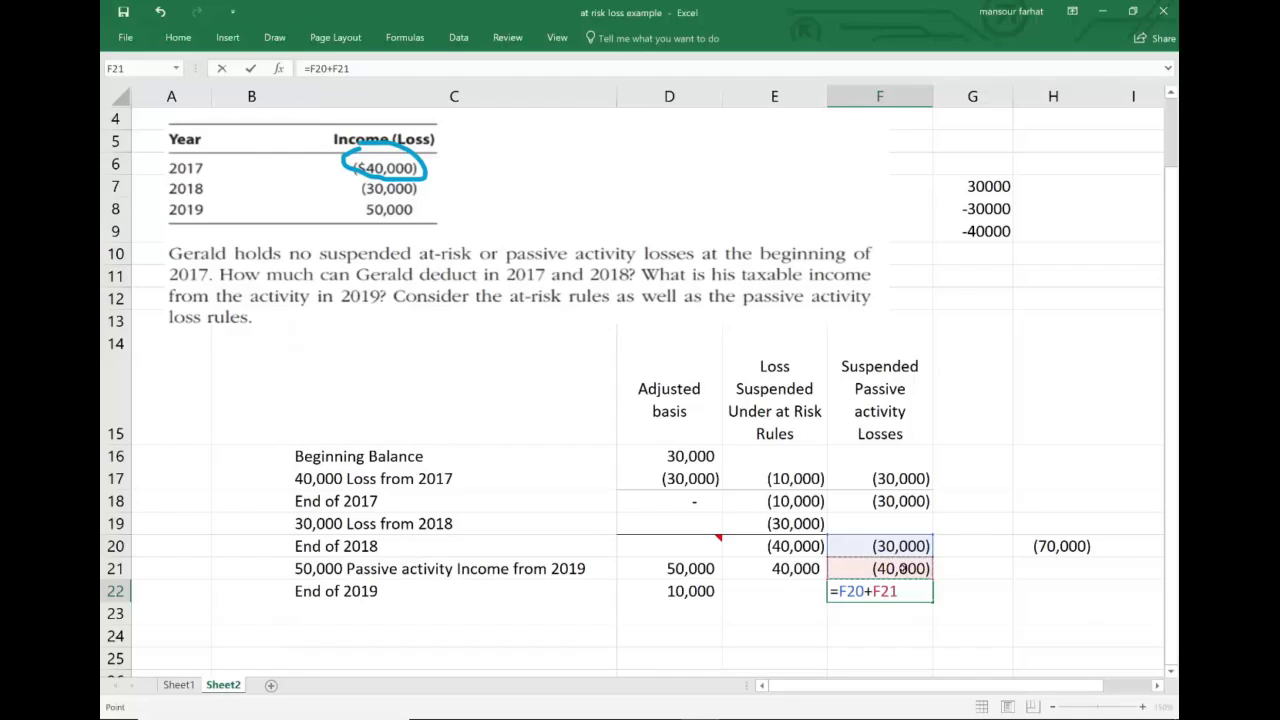
pyautogui.write('+50000')
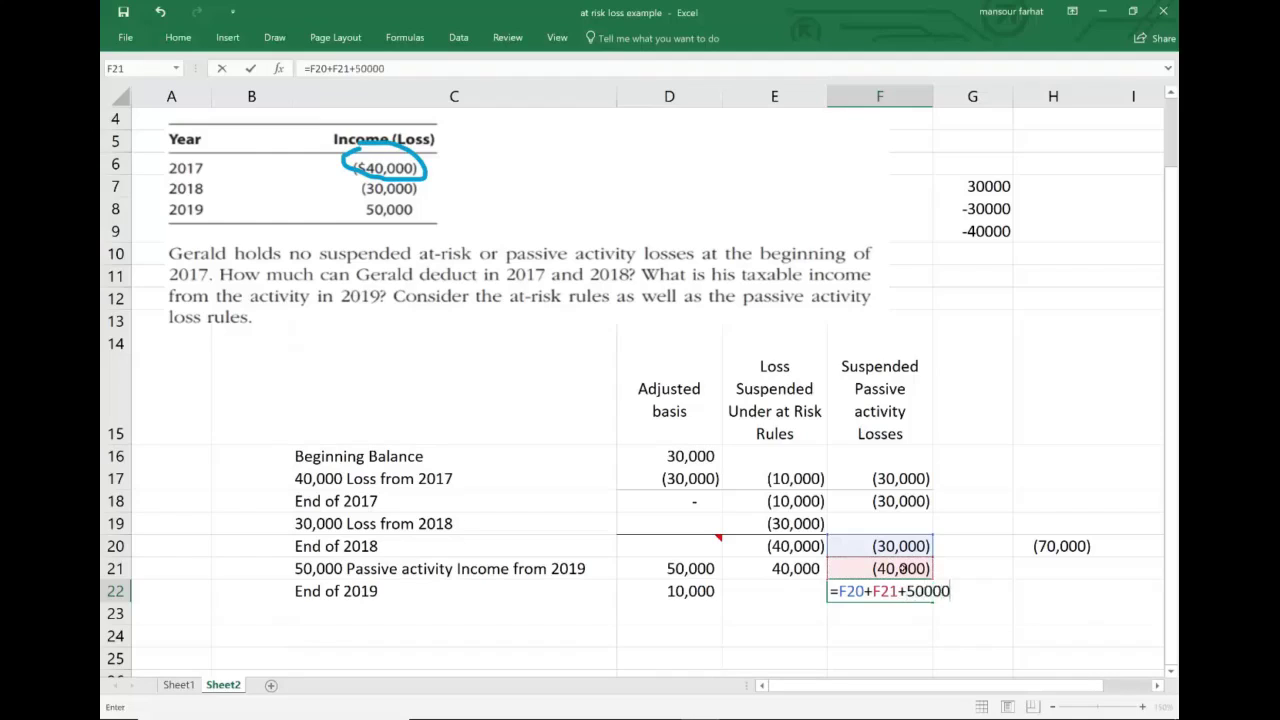
pyautogui.press('Return')
pyautogui.click(910, 594)
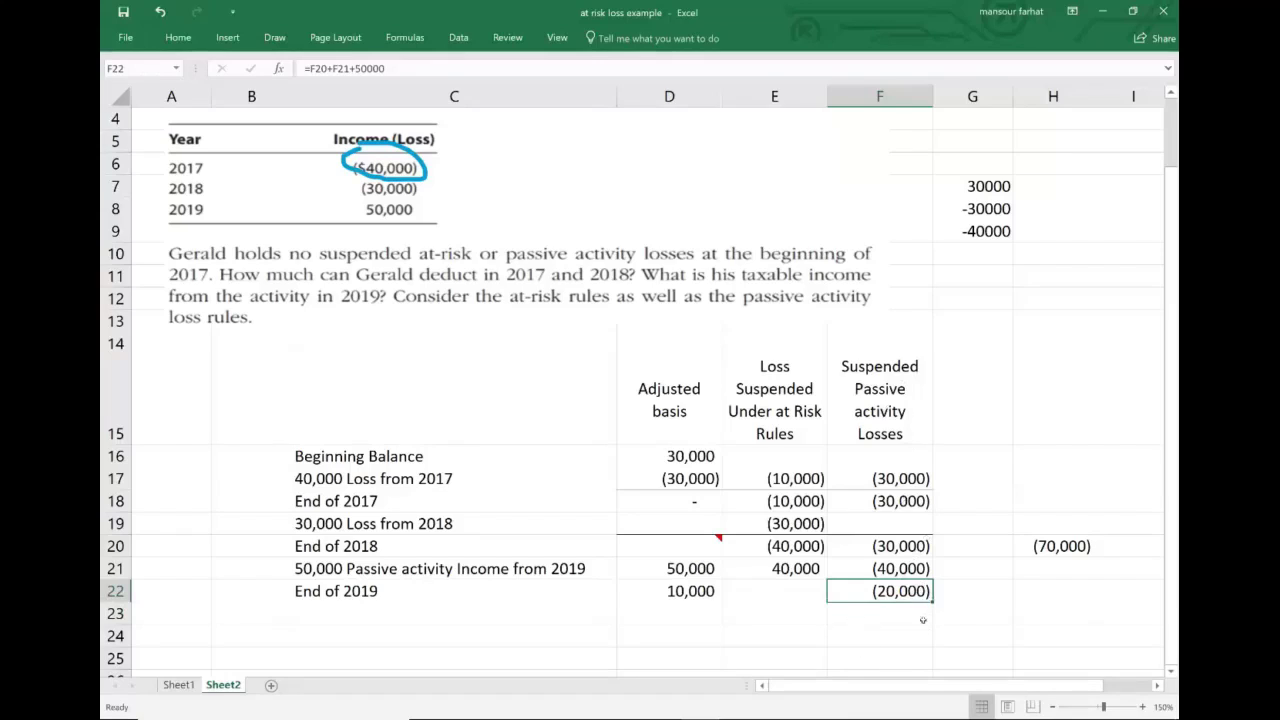
# Highlight the end-of-2019 suspended passive activity loss in F22 with a yellow fill
pyautogui.click(693, 594)
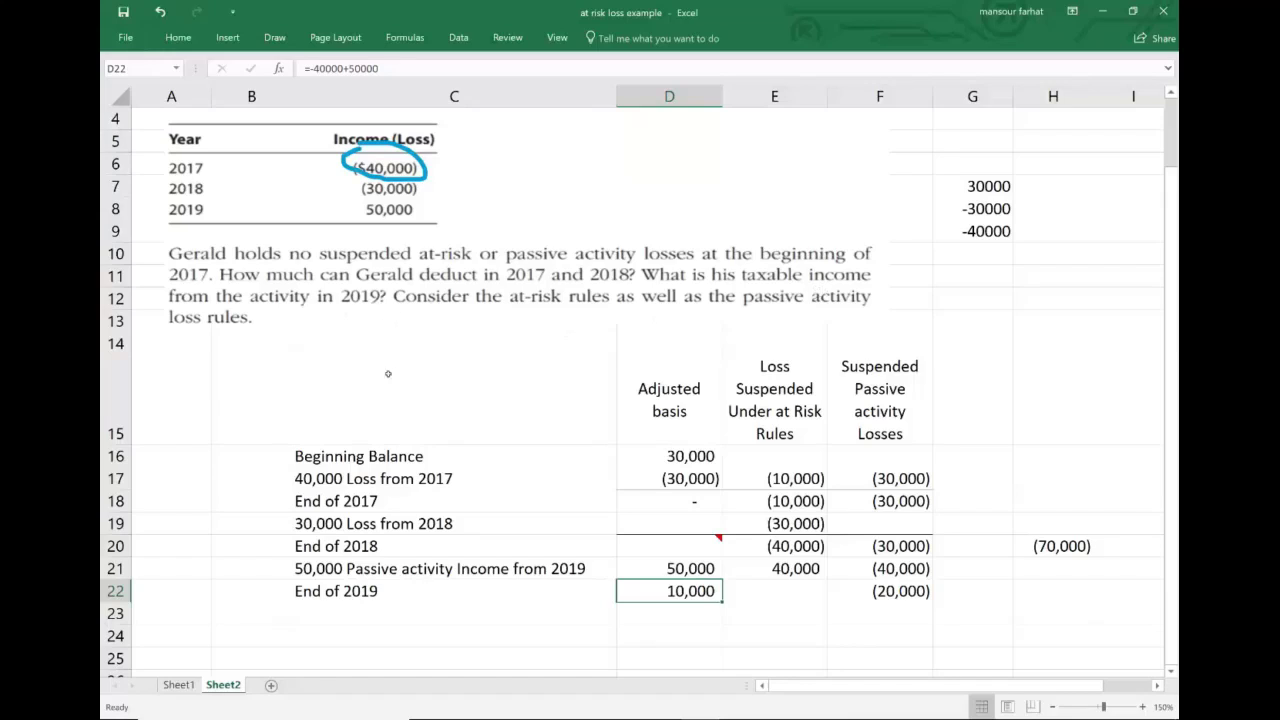
pyautogui.click(348, 568)
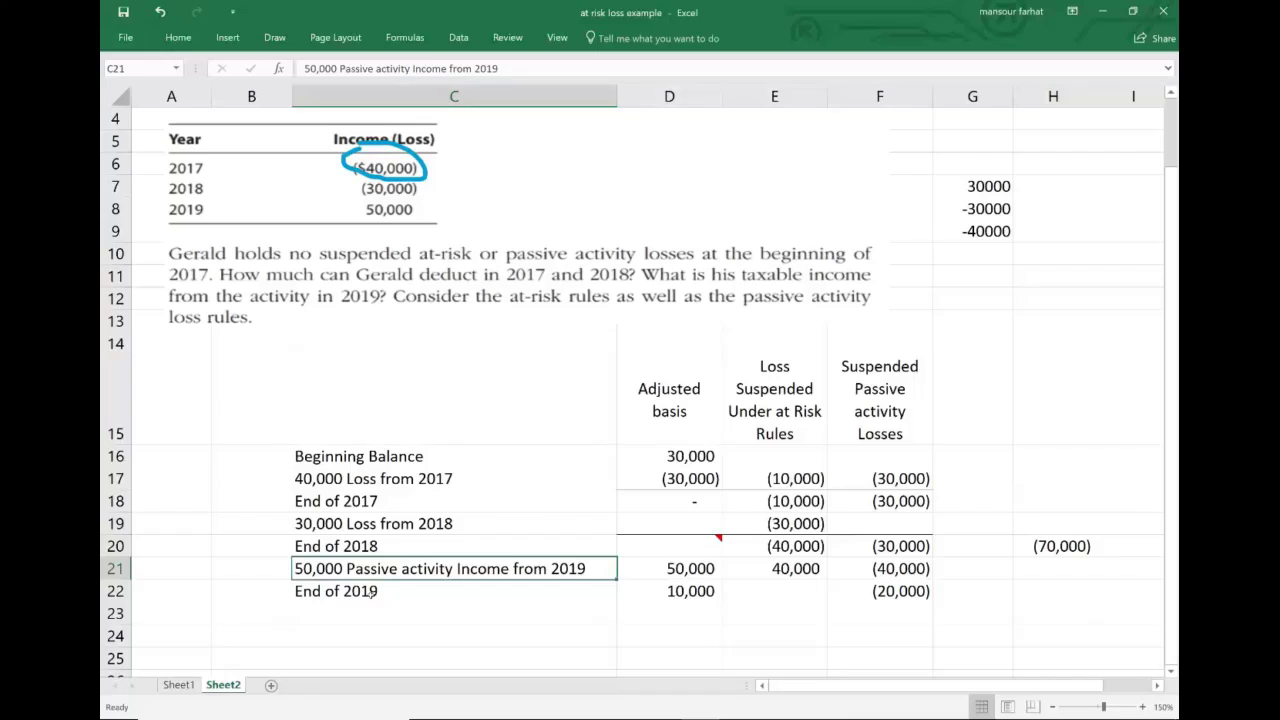
pyautogui.rightClick(903, 598)
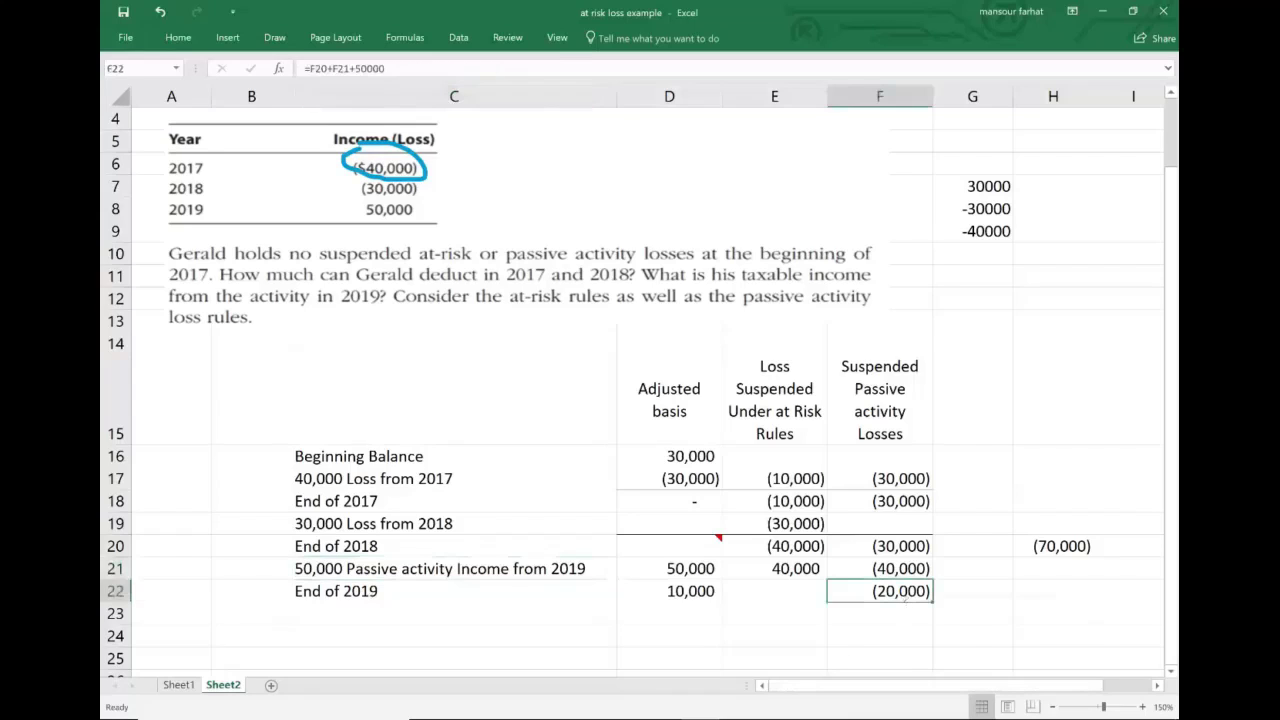
pyautogui.click(966, 636)
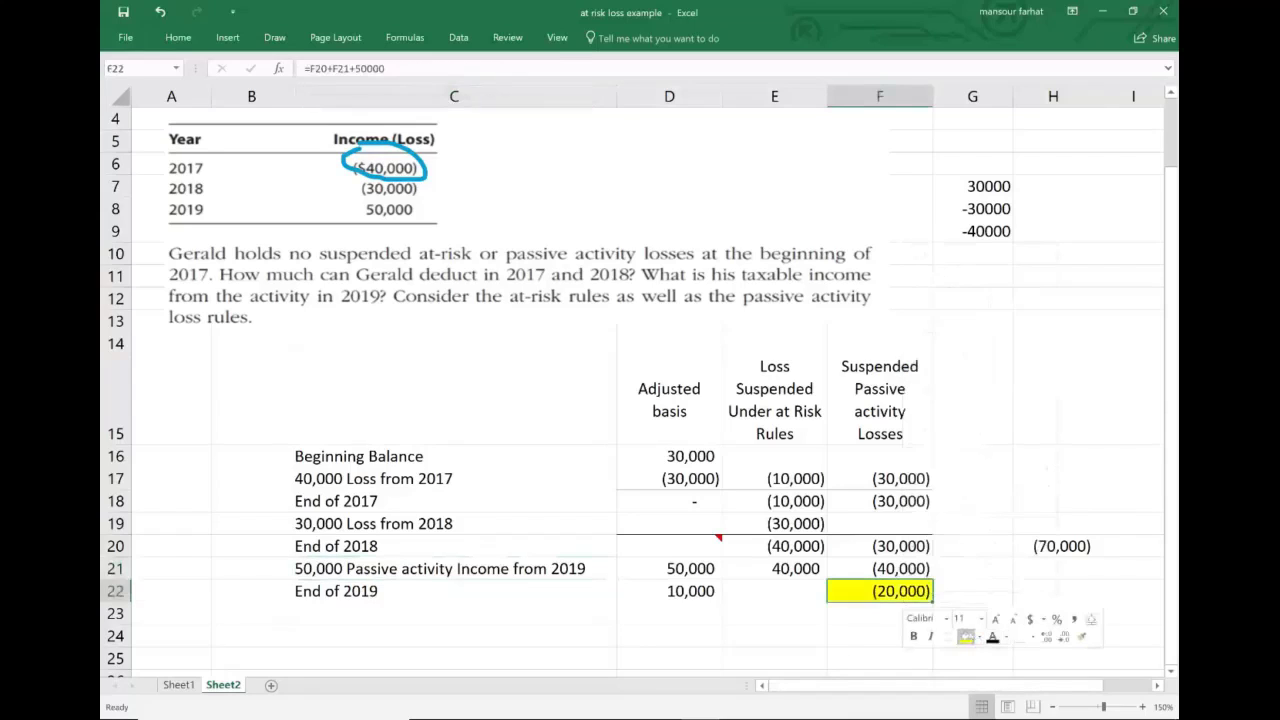
pyautogui.click(983, 545)
pyautogui.click(668, 591)
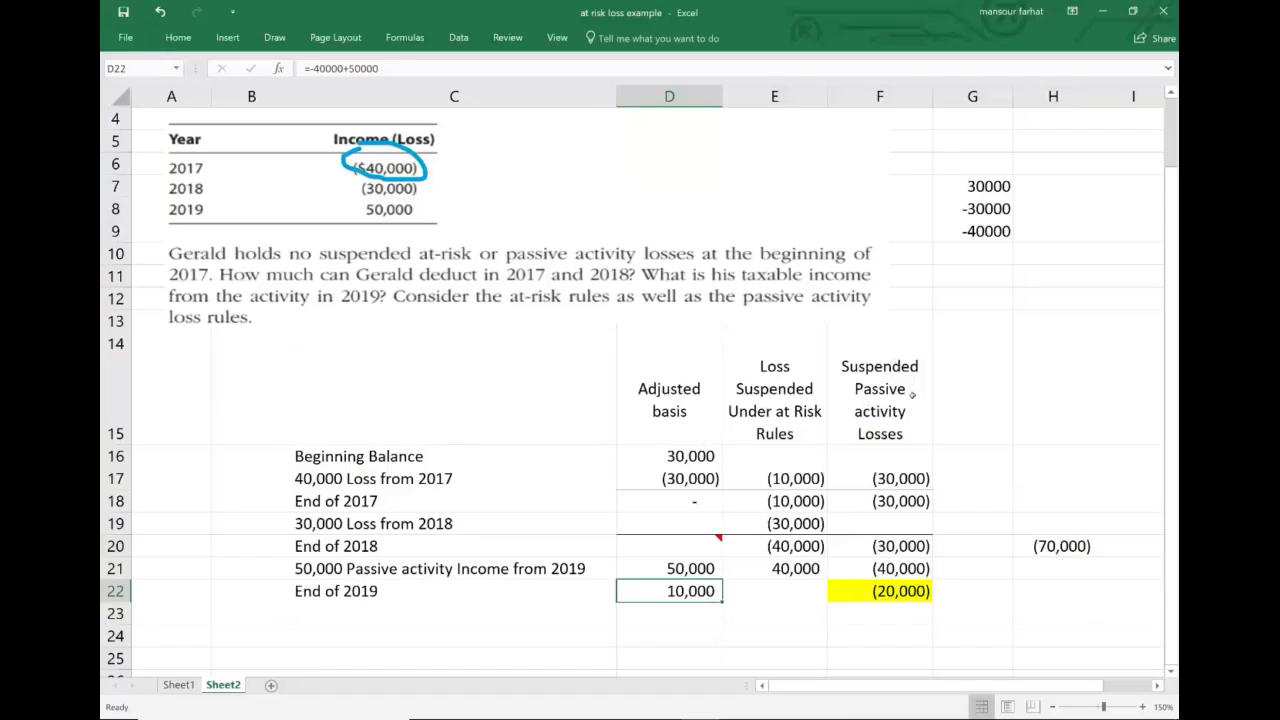
pyautogui.click(915, 593)
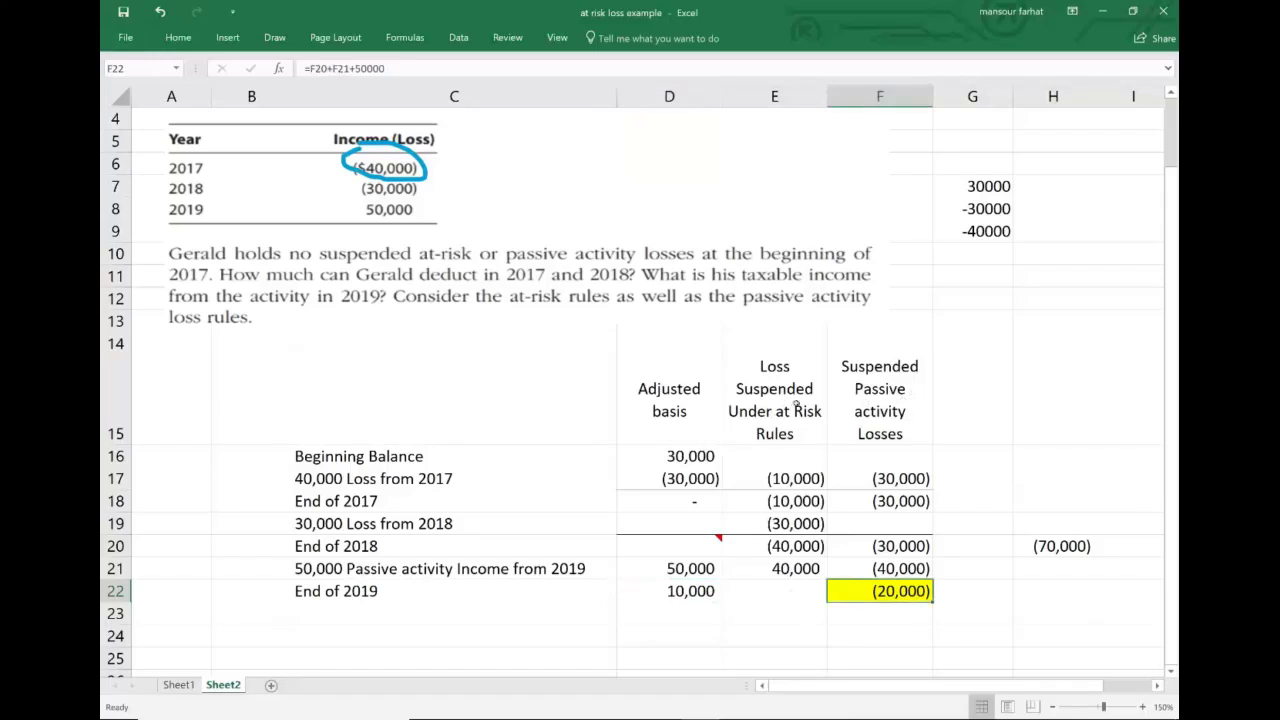
pyautogui.click(809, 591)
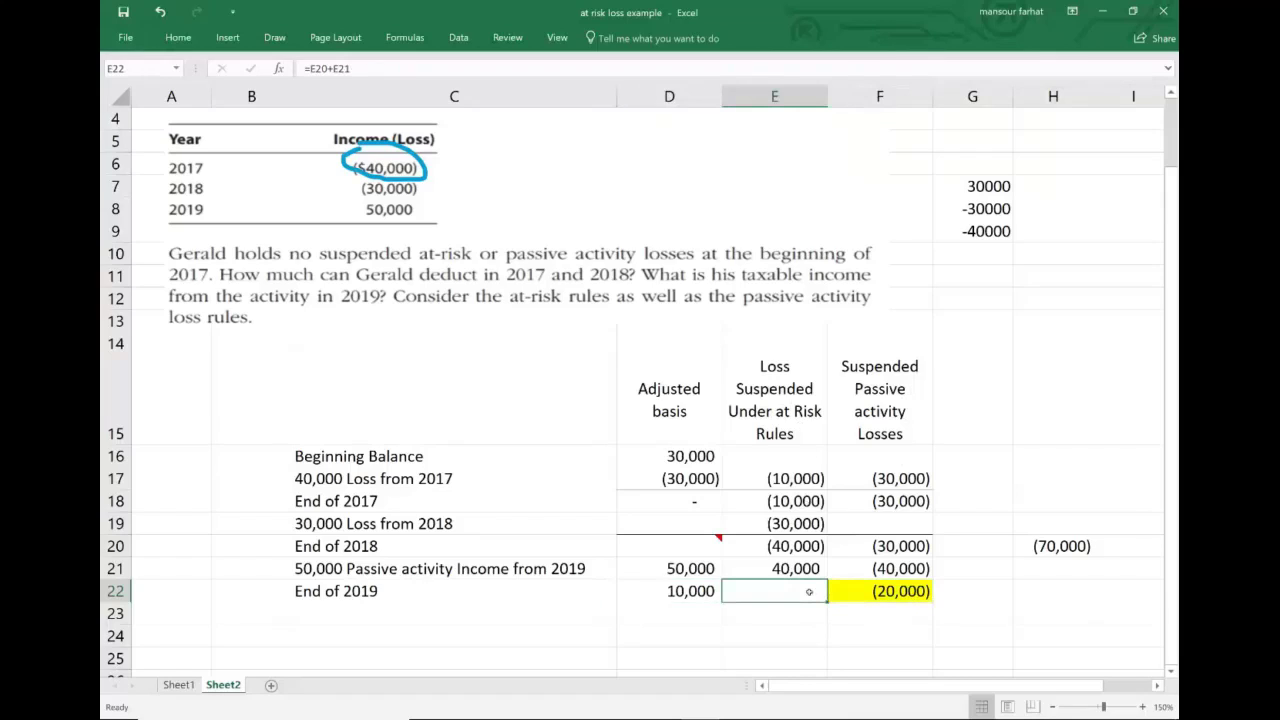